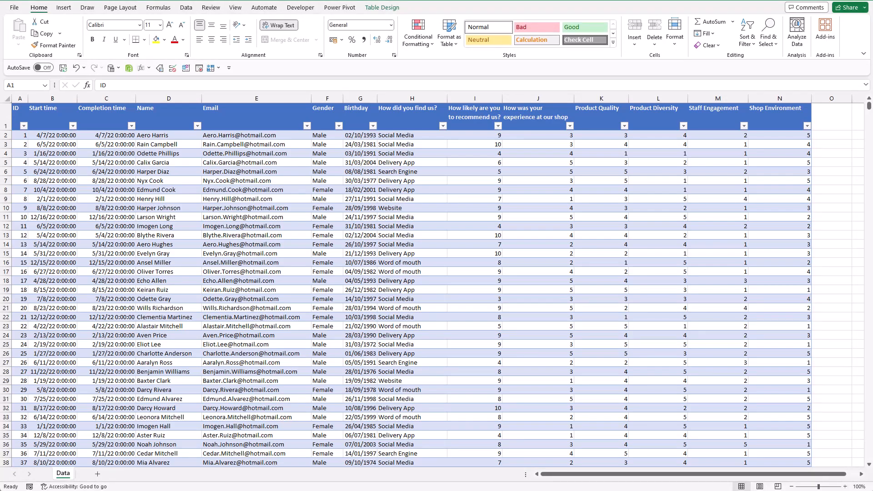
# Select the header row of the survey table to check how many columns it contains
pyautogui.click(13, 118)
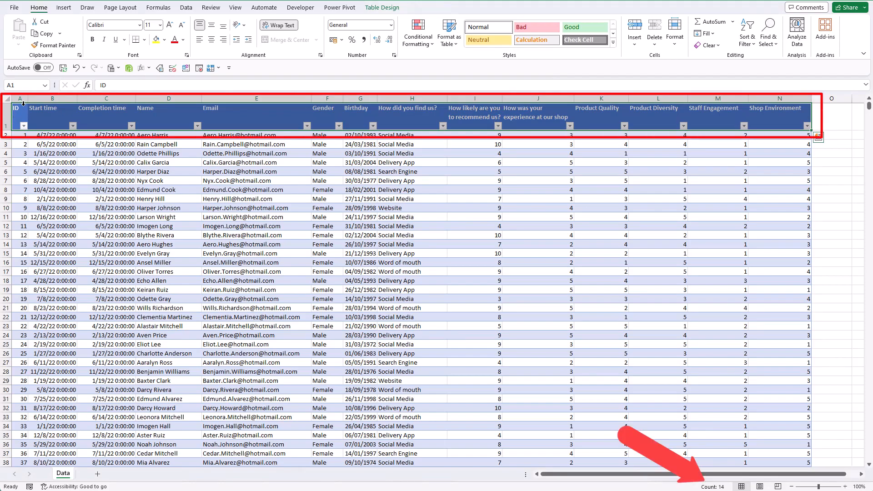
pyautogui.click(23, 106)
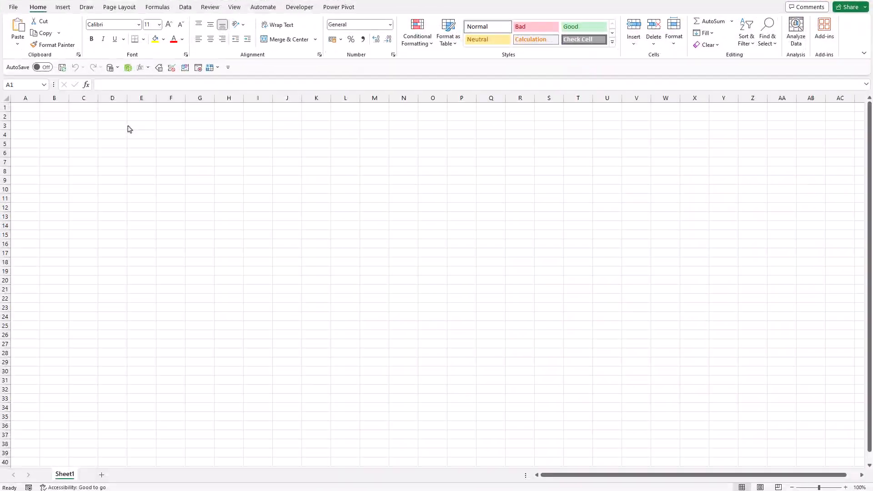
# Import the Feedback table from Customer Survey.xlsx into the blank workbook, opening it for transformation in Power Query
pyautogui.click(184, 7)
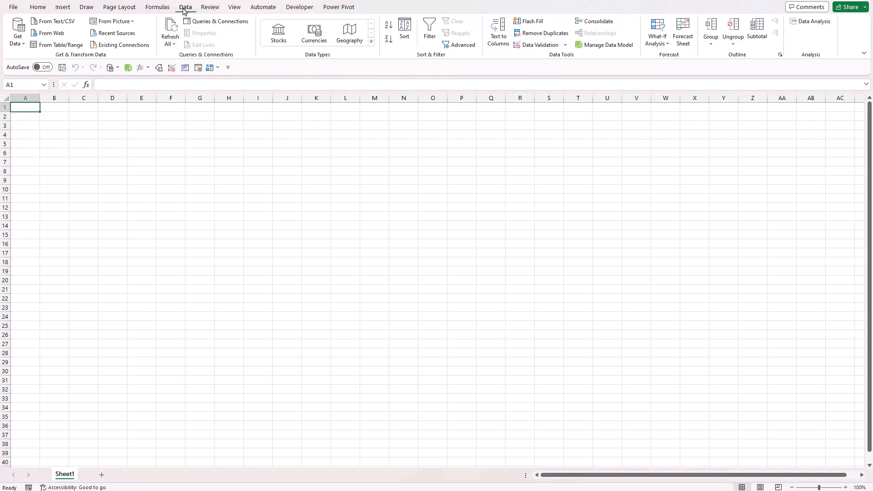
pyautogui.click(22, 45)
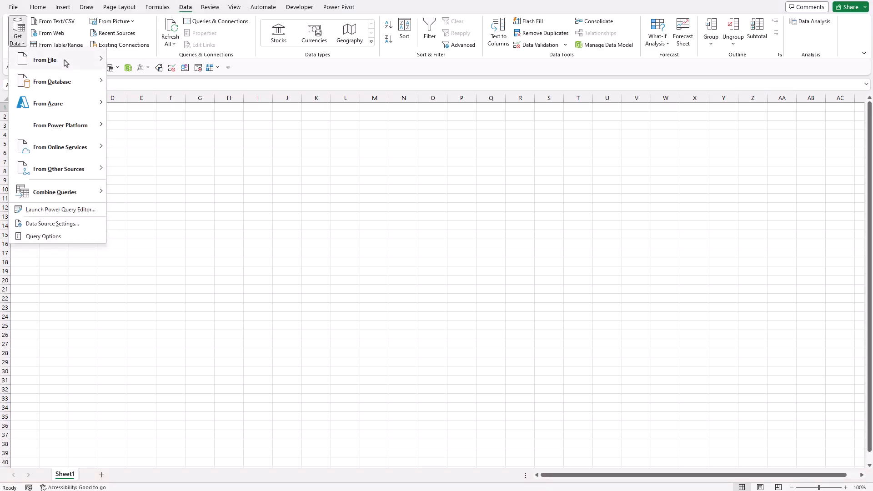
pyautogui.moveTo(66, 63)
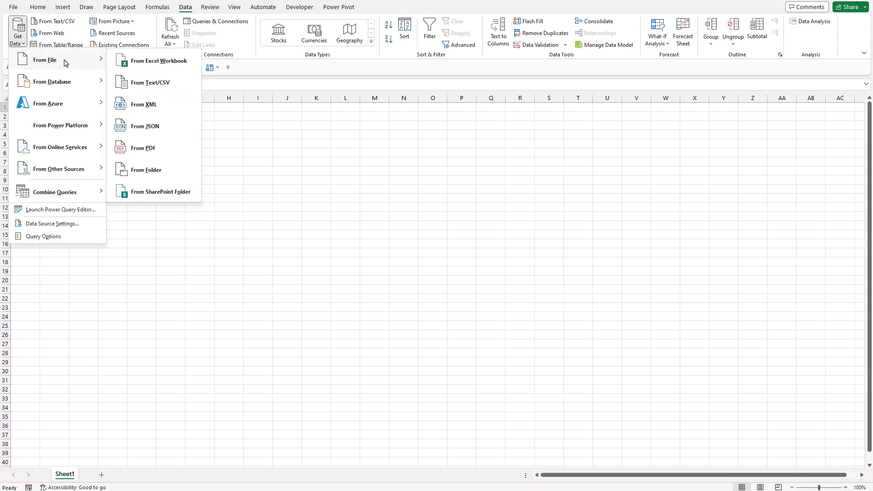
pyautogui.click(158, 61)
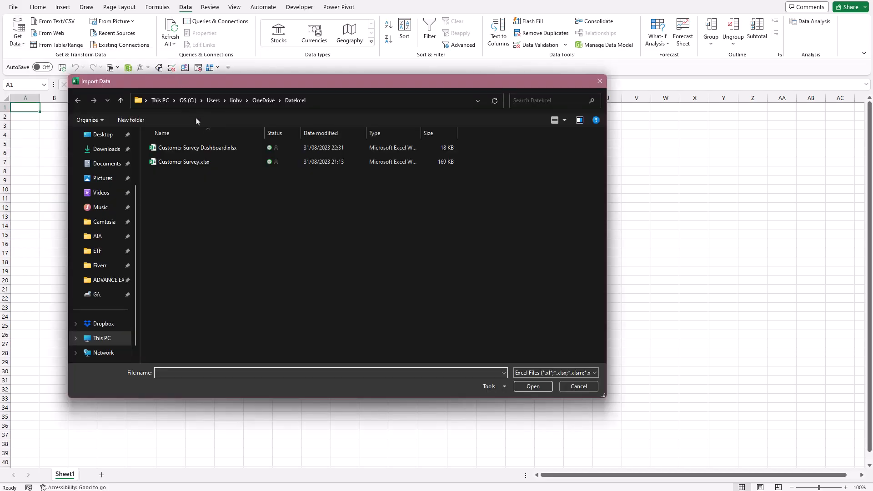
pyautogui.click(206, 165)
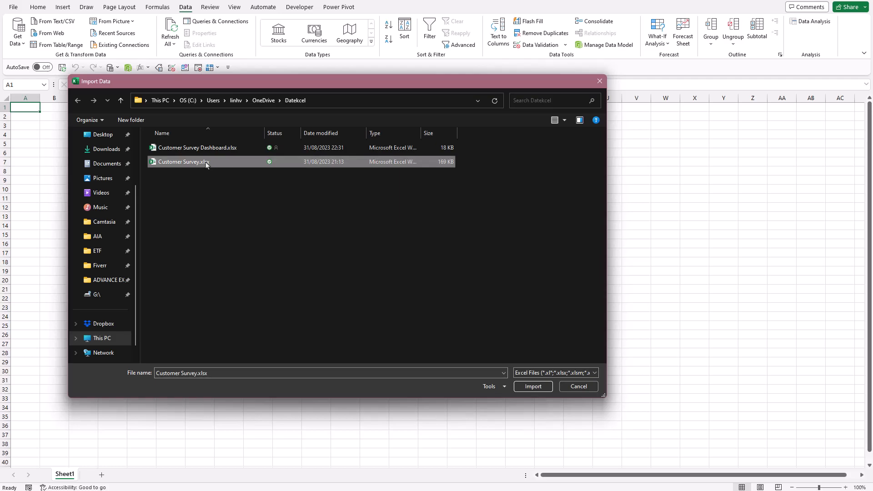
pyautogui.click(539, 391)
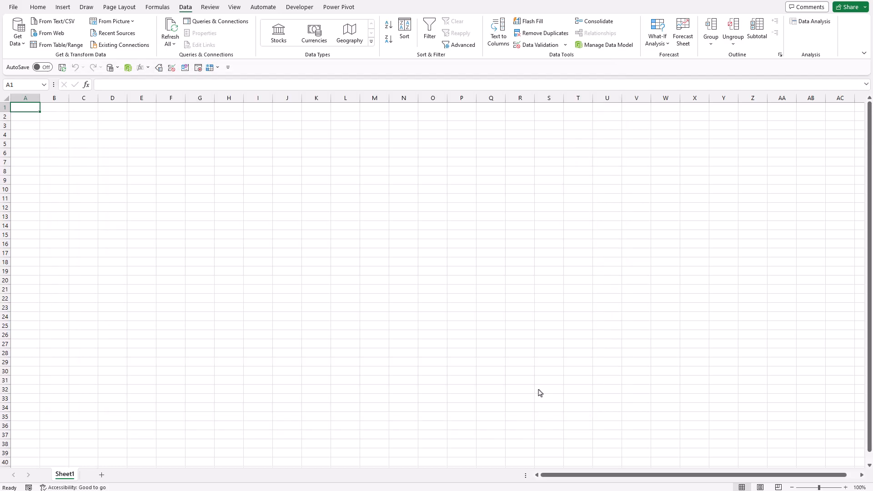
pyautogui.click(389, 207)
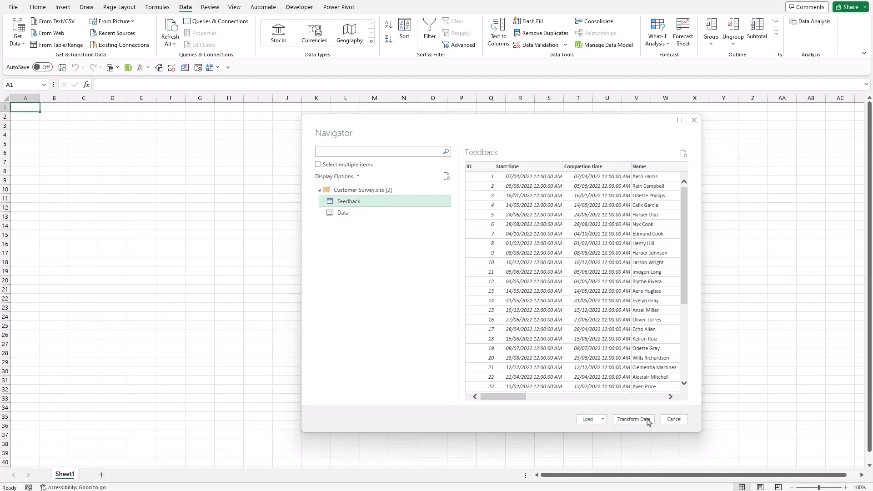
pyautogui.click(641, 419)
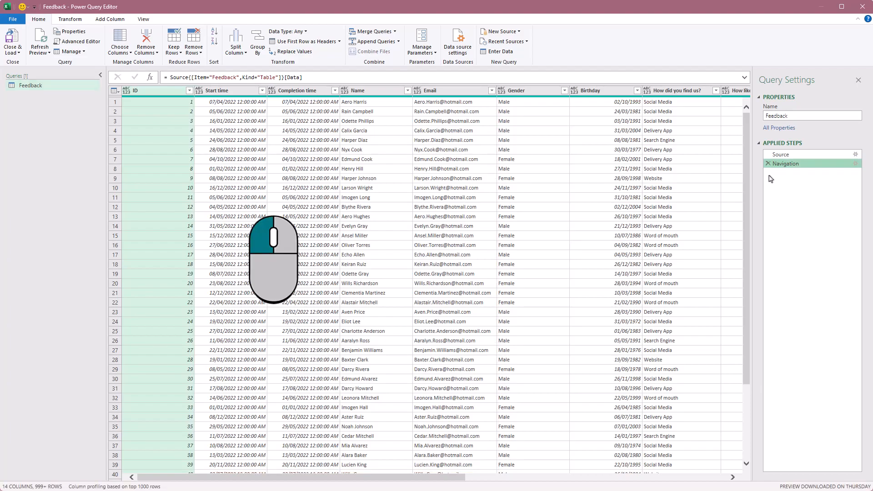
# Remove the columns from Start time through Email from the Feedback query
pyautogui.click(228, 92)
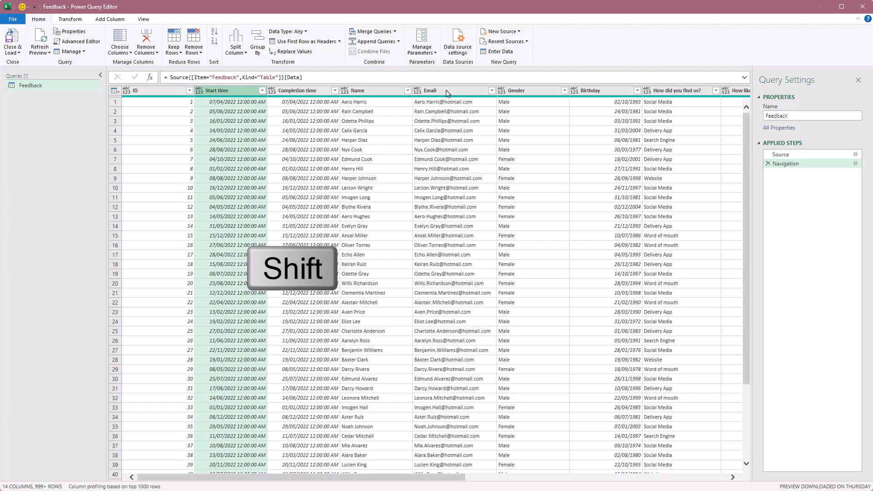
pyautogui.keyDown('shift'); pyautogui.click(460, 91); pyautogui.keyUp('shift')
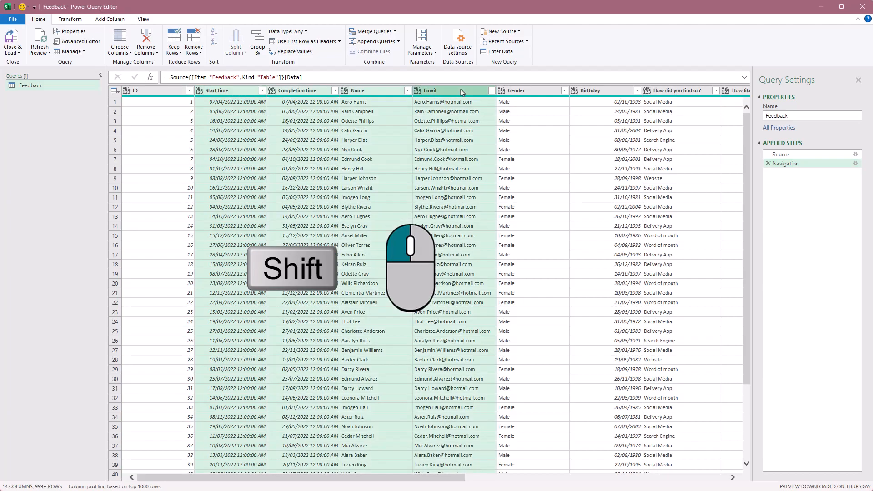
pyautogui.press('Delete')
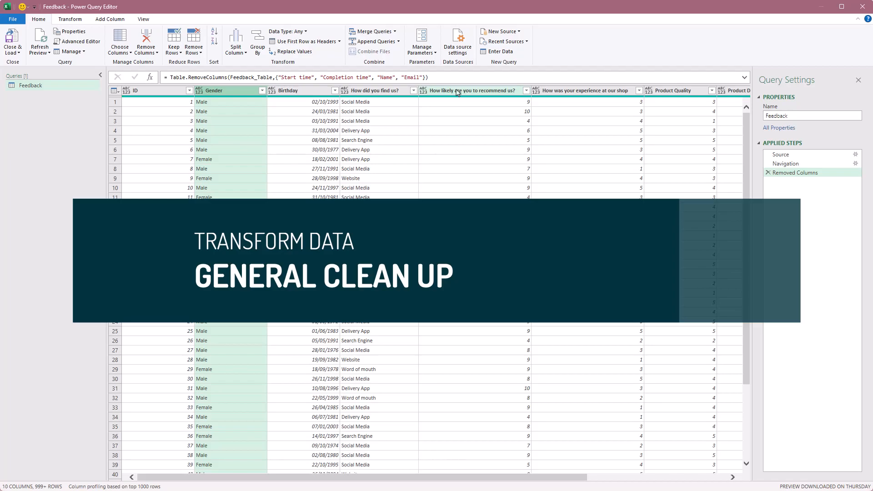
# Rename the find-us question column to Channel, the likelihood-to-recommend column to Recommendation, and the shop experience column to Overal Score
pyautogui.doubleClick(382, 90)
pyautogui.write('Channel')
pyautogui.press('Return')
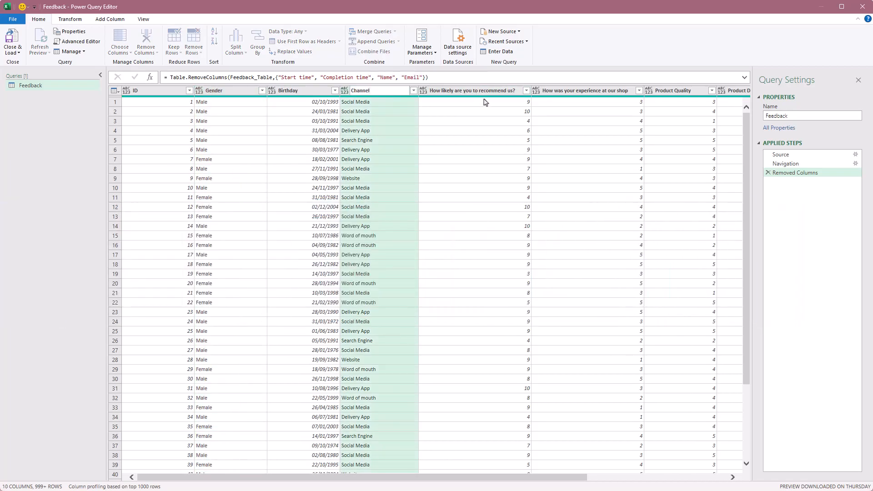
pyautogui.doubleClick(484, 91)
pyautogui.write('Recommendation')
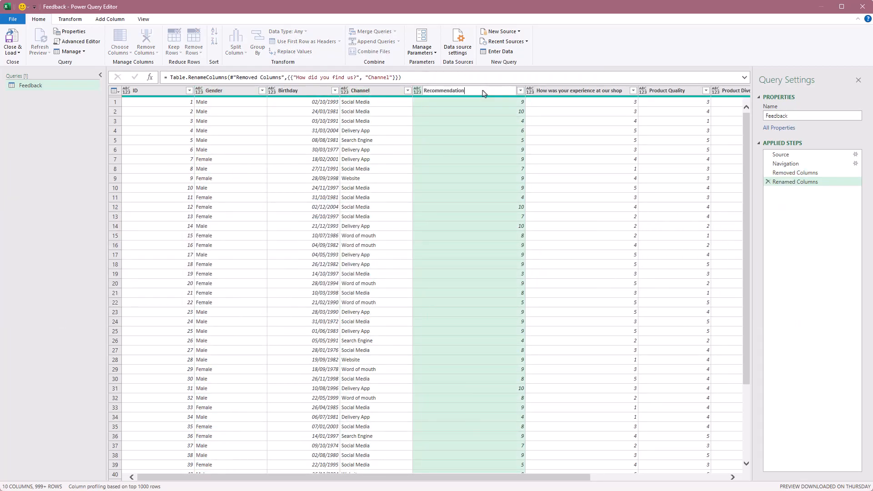
pyautogui.doubleClick(585, 91)
pyautogui.write('Overal Score')
pyautogui.press('Return')
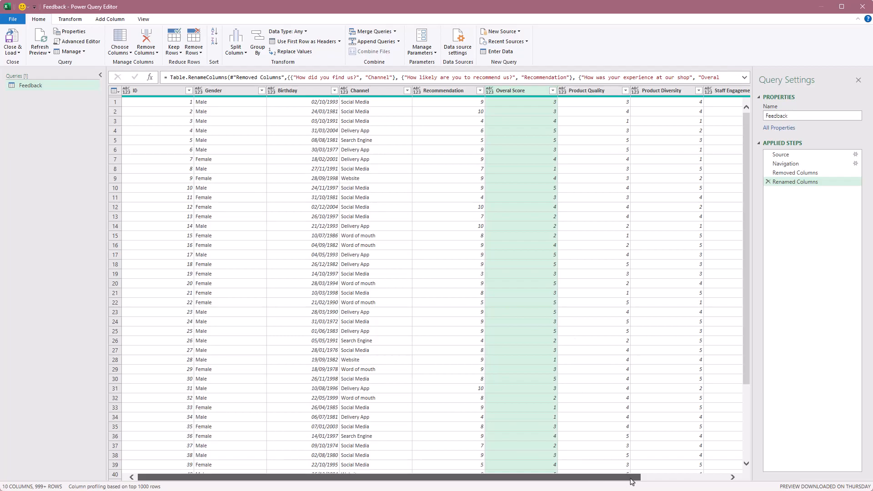
# Detect the data types of all columns in the Feedback query at once
pyautogui.moveTo(627, 480); pyautogui.dragTo(713, 480)
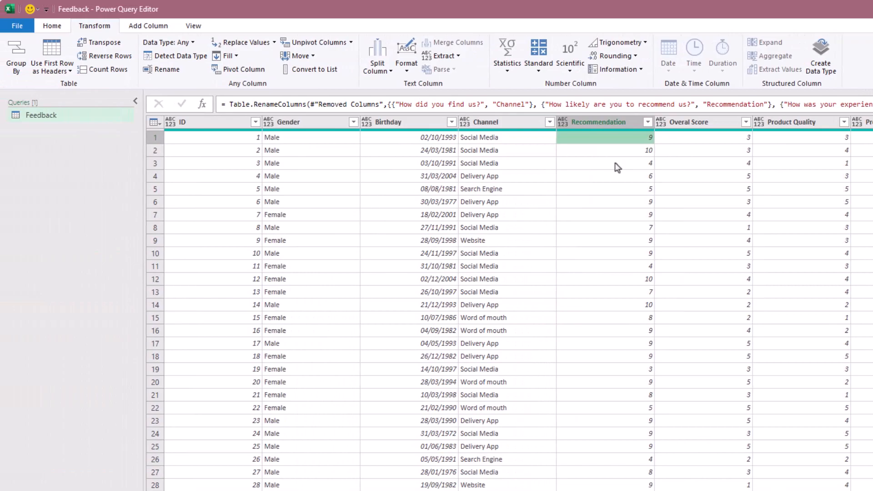
pyautogui.click(170, 122)
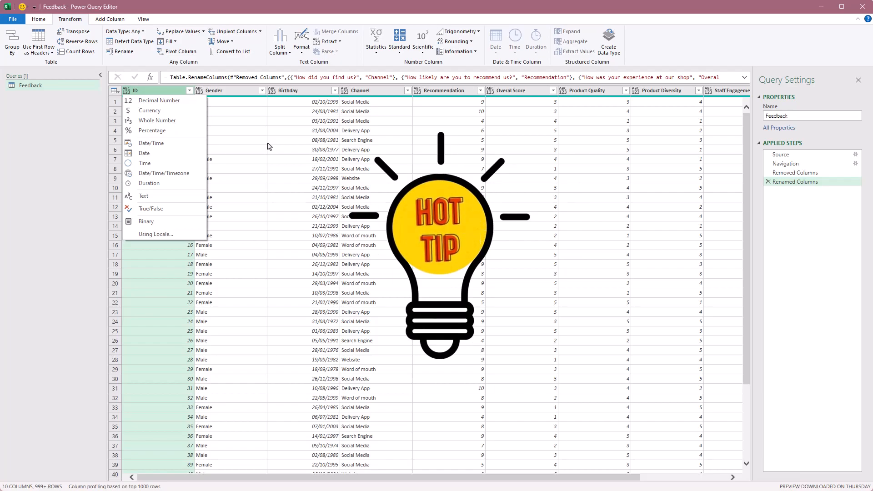
pyautogui.click(270, 146)
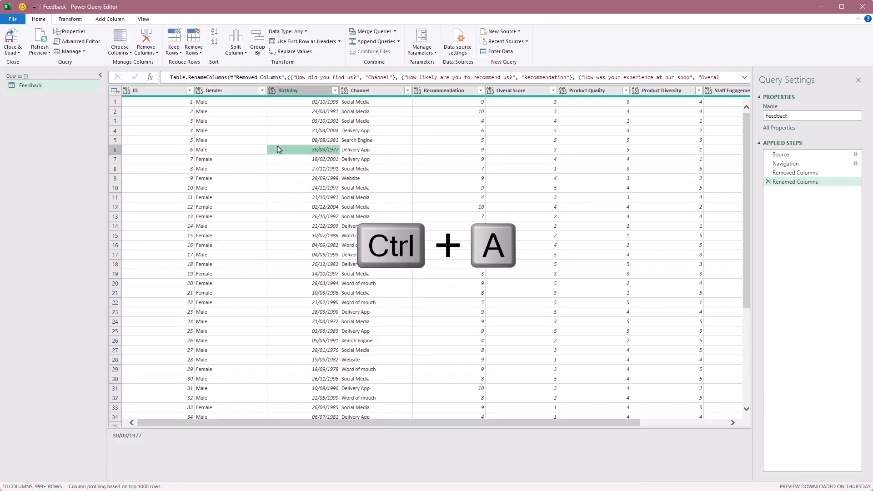
pyautogui.hotkey('ctrl', 'a')
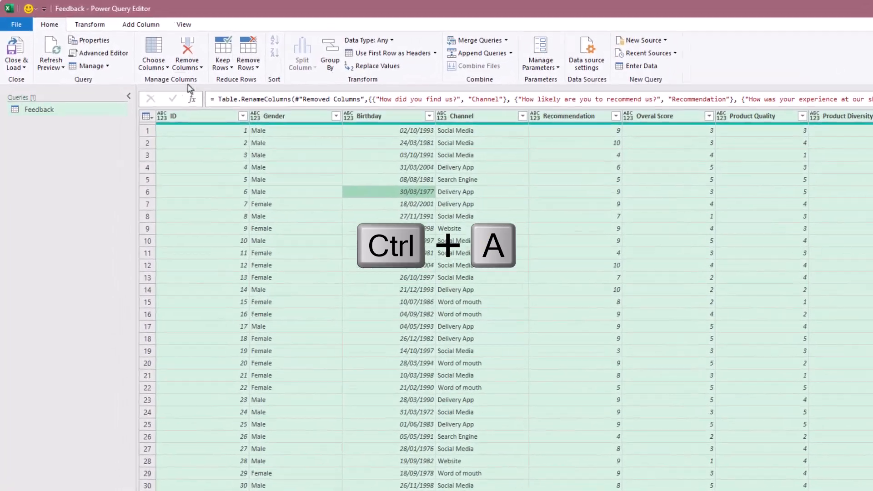
pyautogui.click(106, 30)
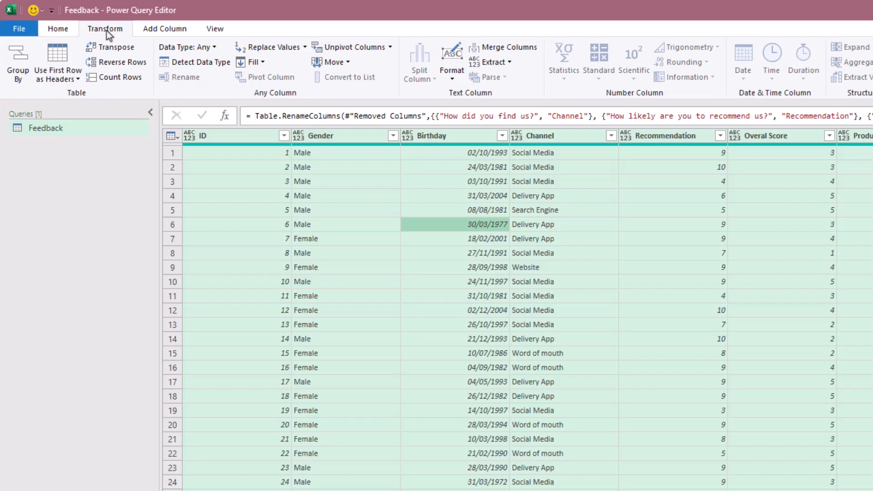
pyautogui.click(196, 62)
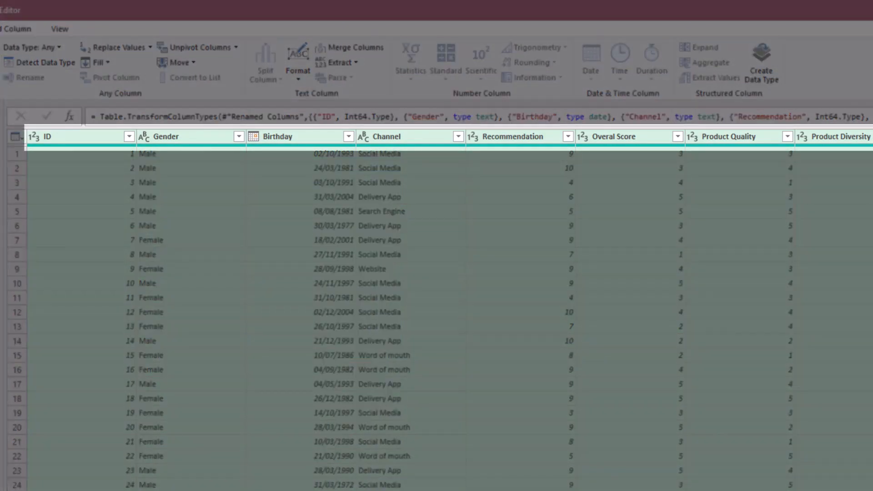
# Convert the Birthday column from dates to ages in total years, rounded down
pyautogui.hscroll(1, 436, 313)
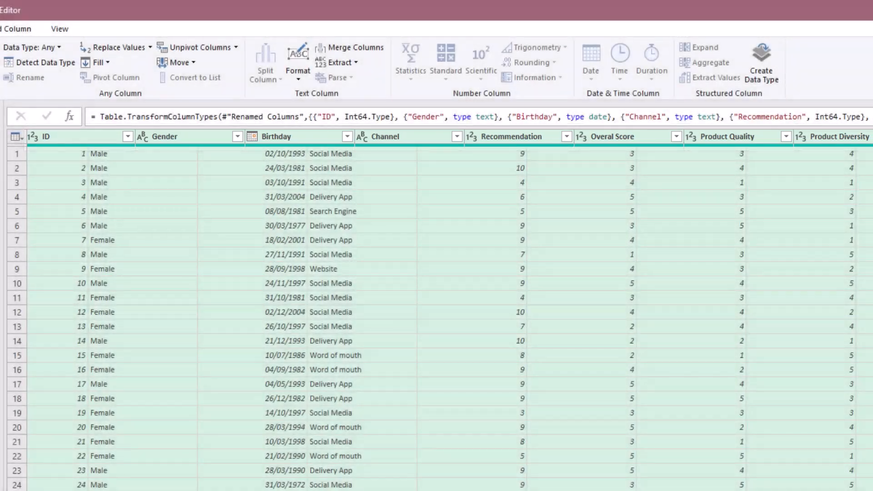
pyautogui.hscroll(2, 436, 313)
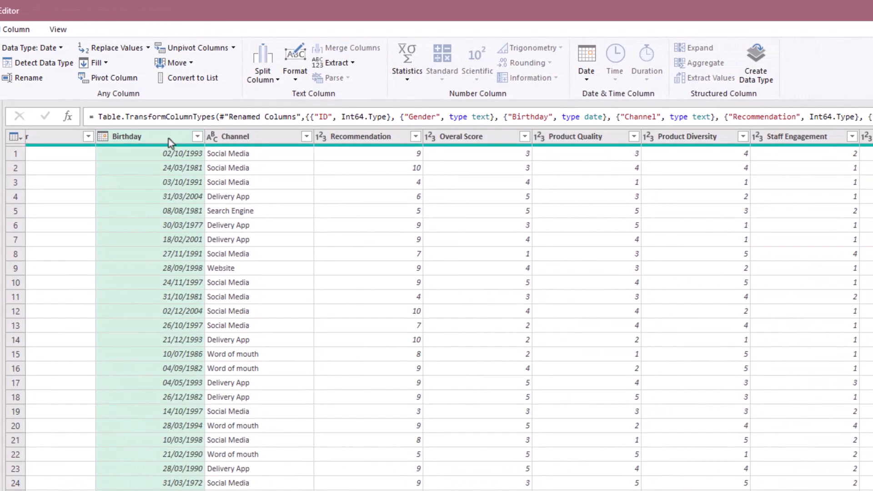
pyautogui.click(586, 78)
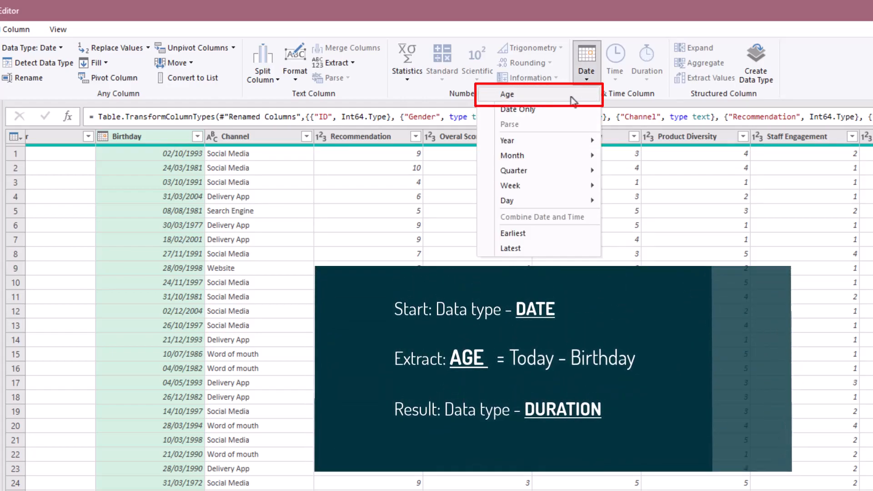
pyautogui.click(569, 96)
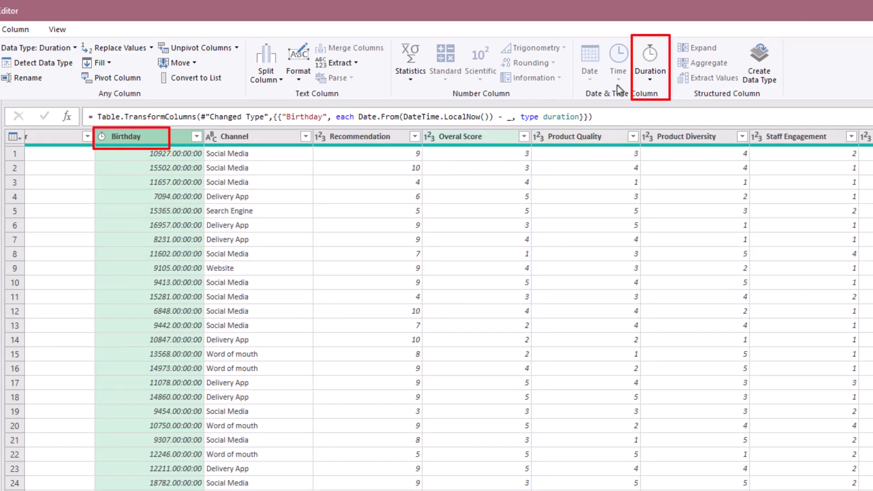
pyautogui.click(662, 81)
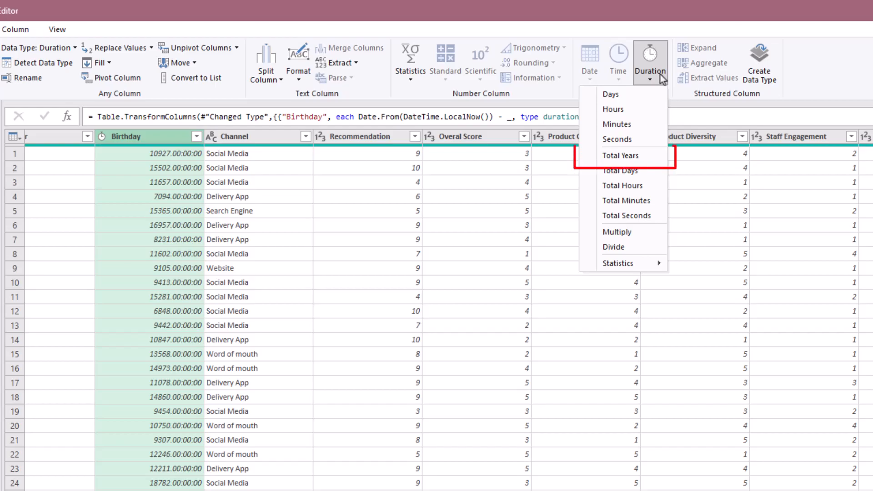
pyautogui.click(636, 155)
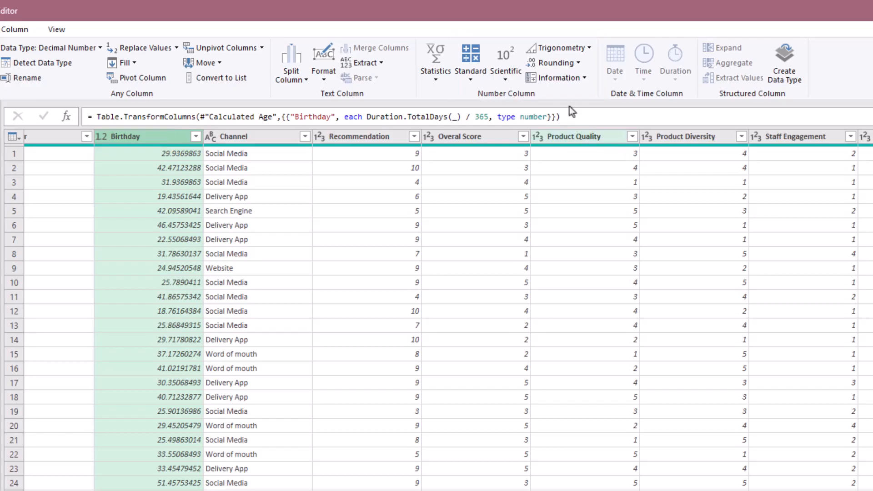
pyautogui.click(574, 64)
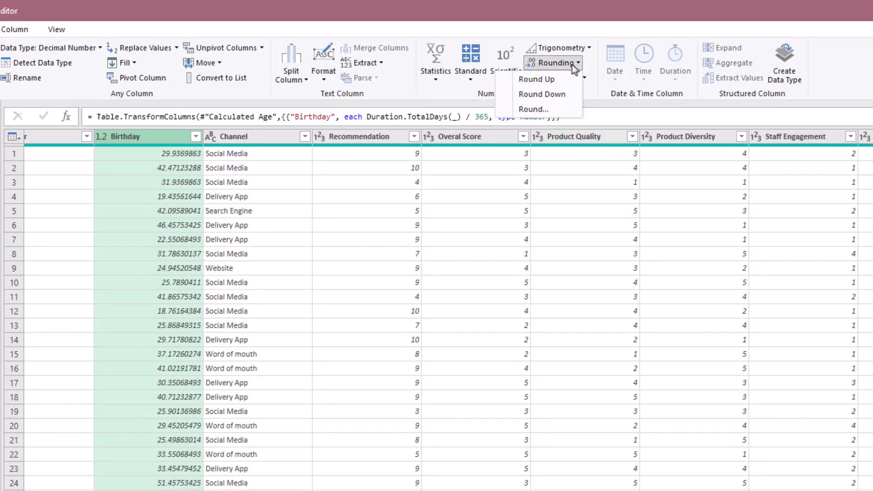
pyautogui.click(569, 94)
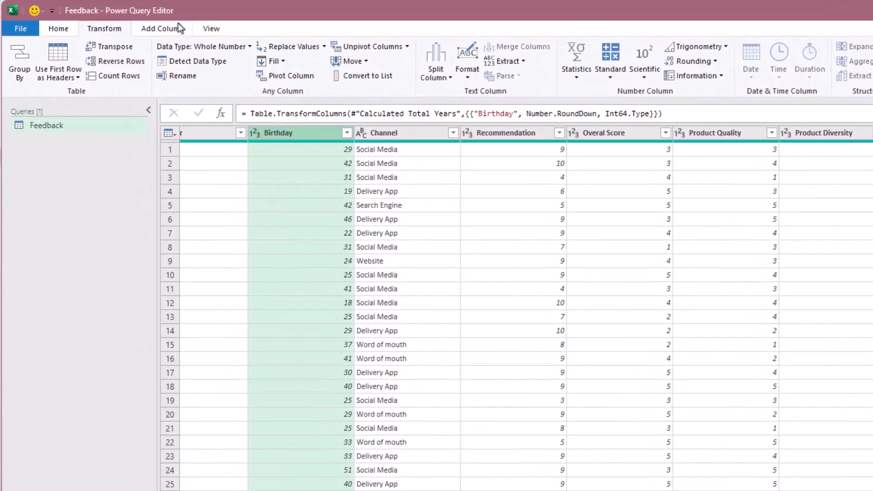
# Start a new conditional column in the Feedback query and name it Age Group
pyautogui.click(182, 28)
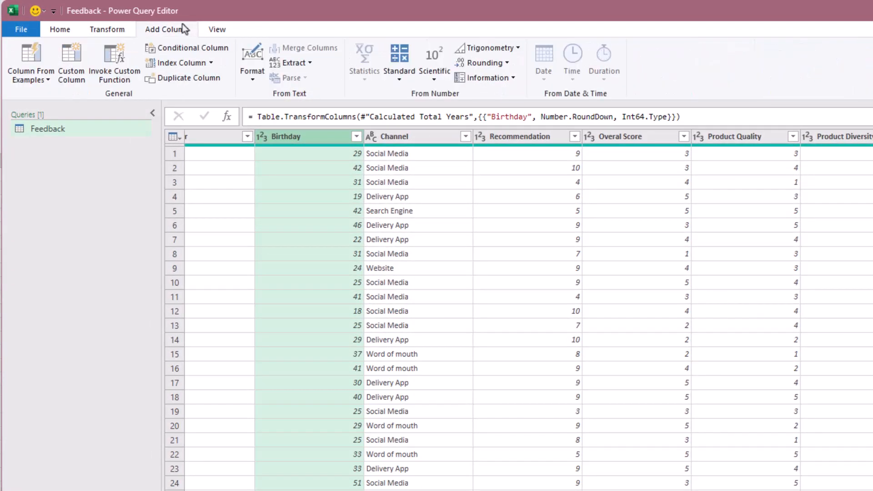
pyautogui.click(221, 51)
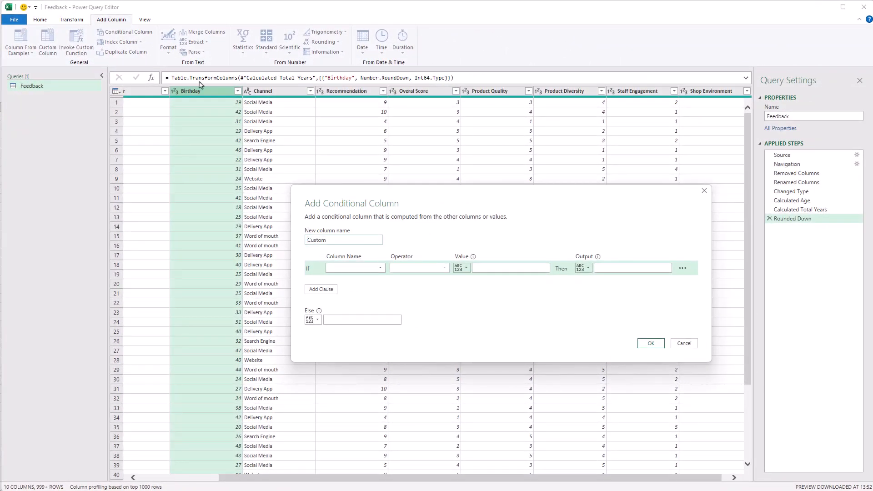
pyautogui.doubleClick(306, 242)
pyautogui.write('Age Gr')
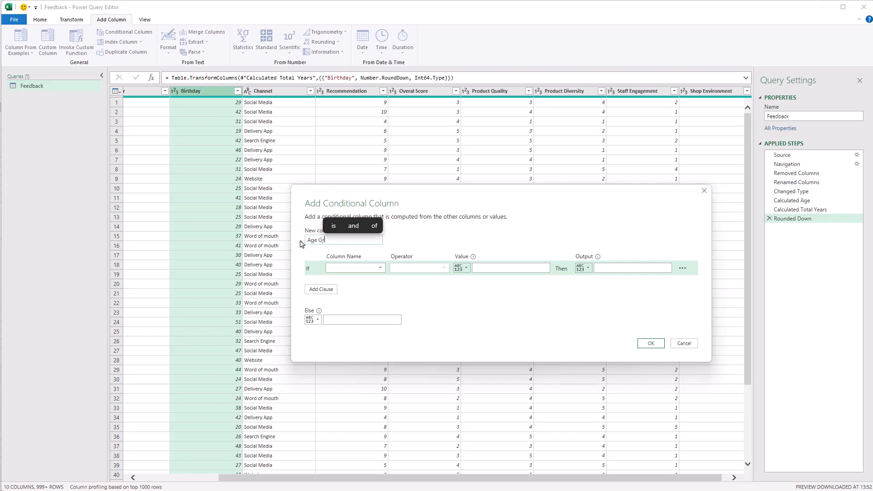
pyautogui.write('oup')
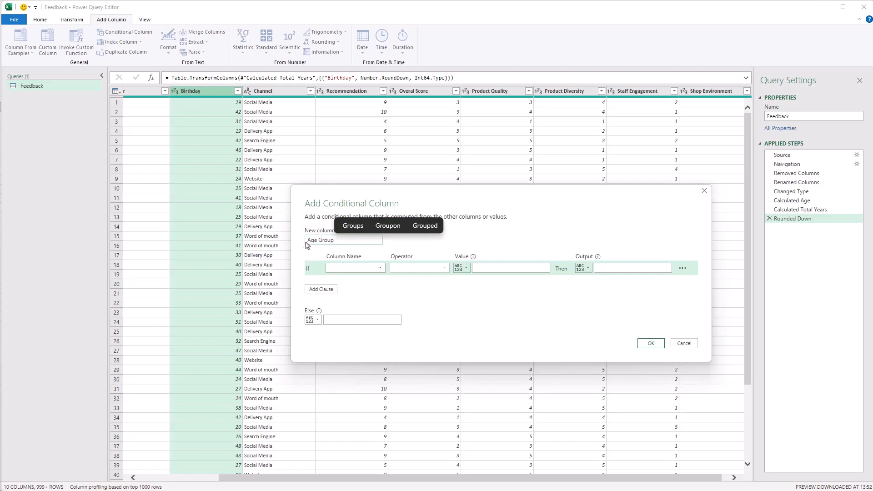
# Set the first Age Group rule so a Birthday value that is less than 18 outputs "18 -"
pyautogui.click(380, 269)
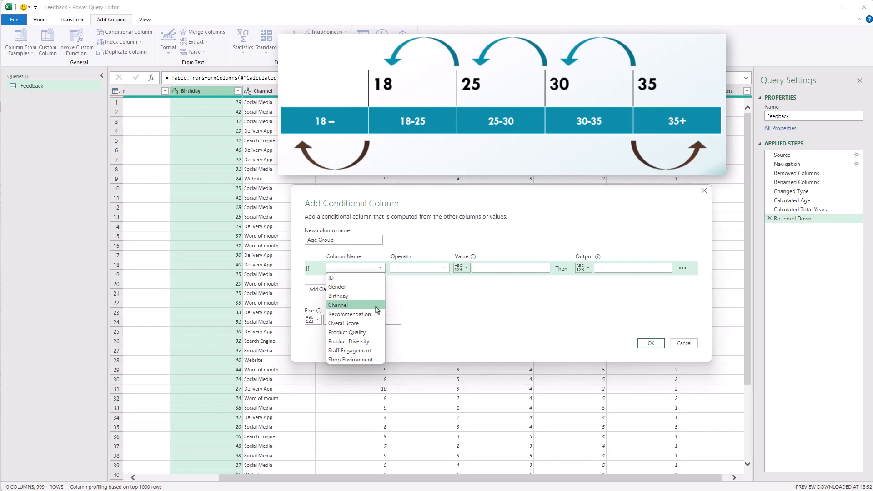
pyautogui.click(375, 297)
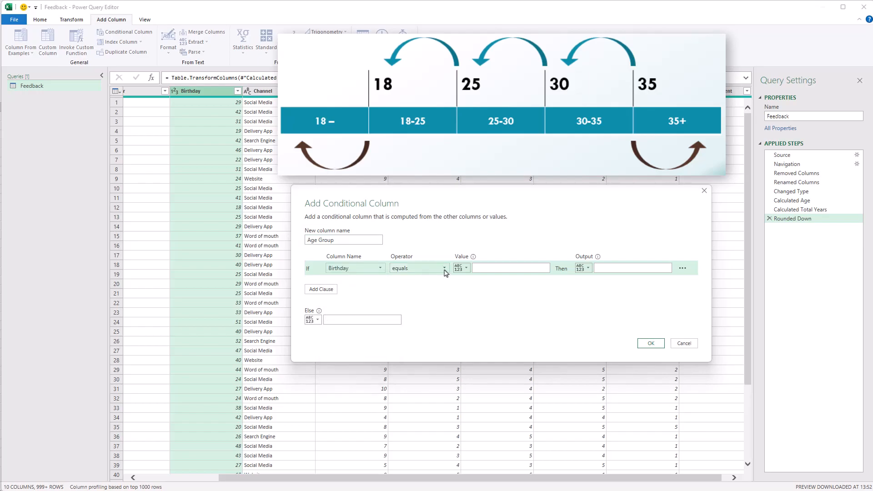
pyautogui.click(445, 269)
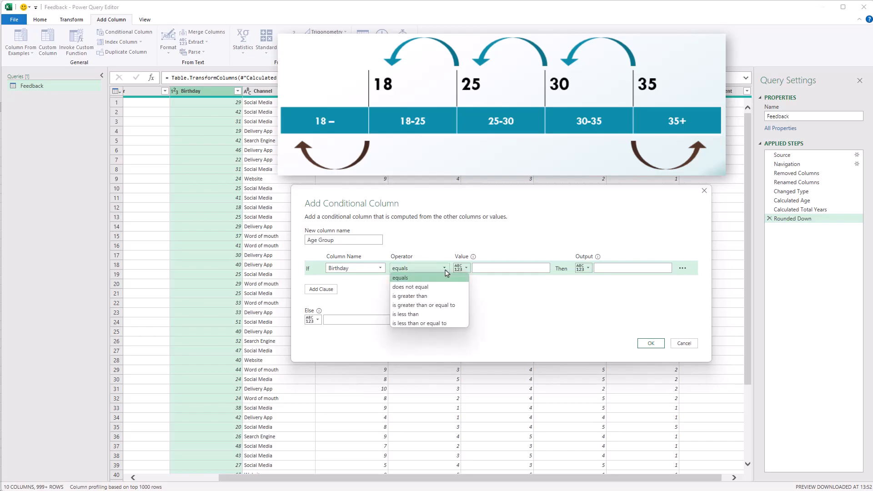
pyautogui.click(440, 314)
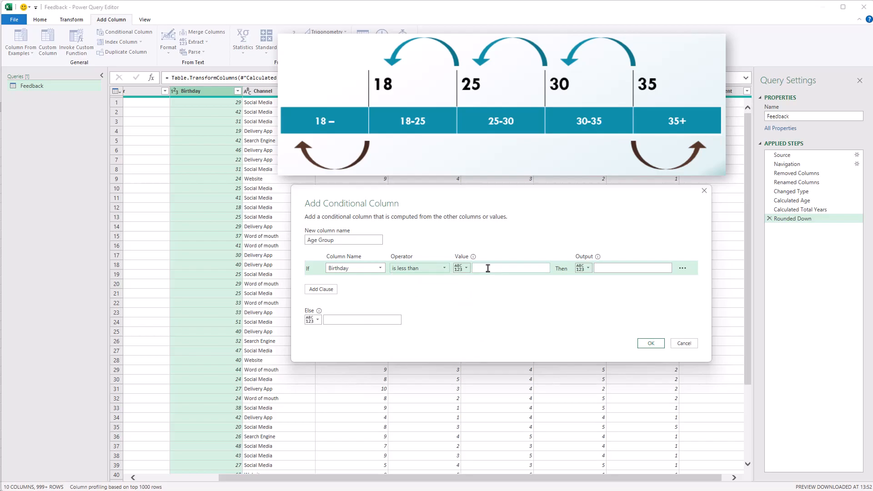
pyautogui.click(488, 269)
pyautogui.write('18')
pyautogui.click(622, 267)
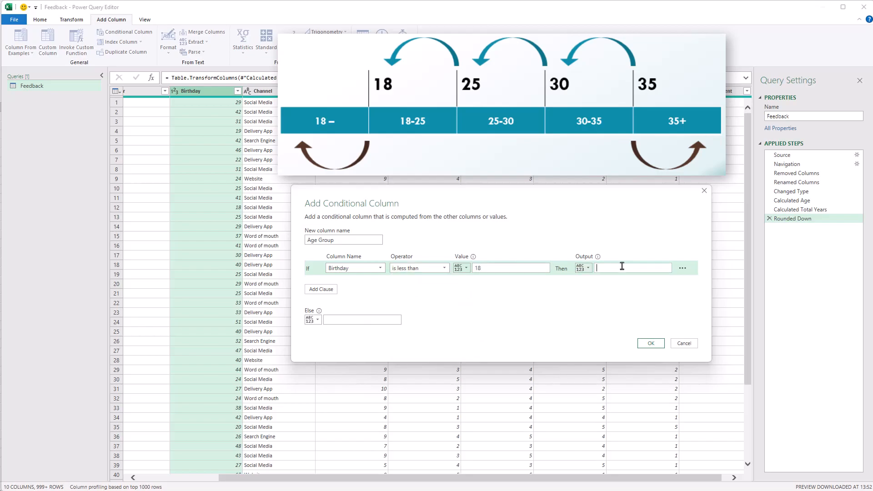
pyautogui.write('18')
# Add an else-if clause so a Birthday value that is less than 25 outputs 18-25
pyautogui.click(330, 291)
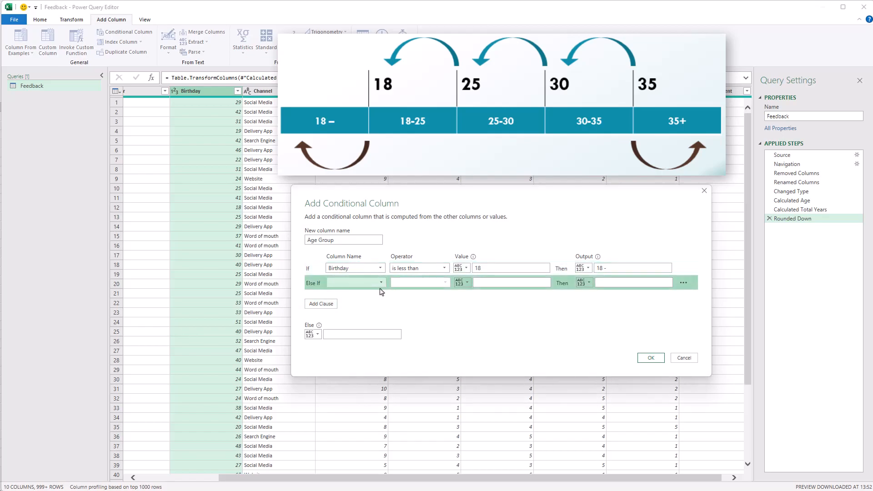
pyautogui.click(380, 283)
pyautogui.click(359, 311)
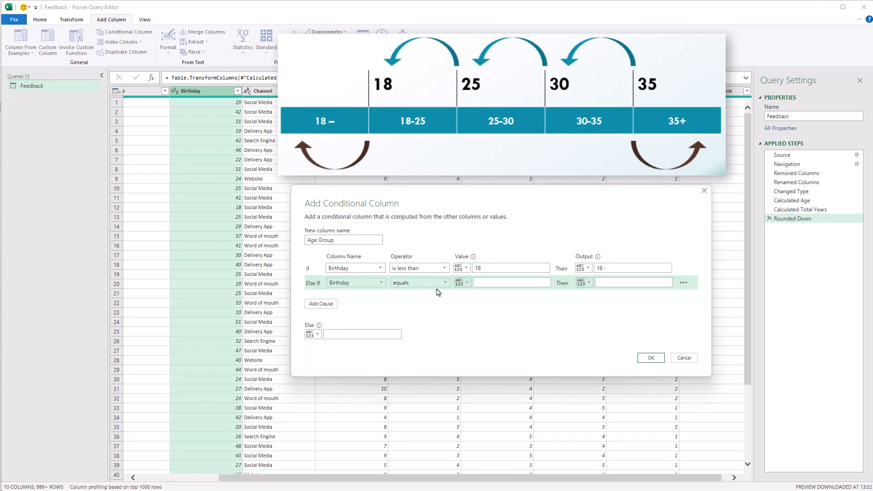
pyautogui.click(432, 282)
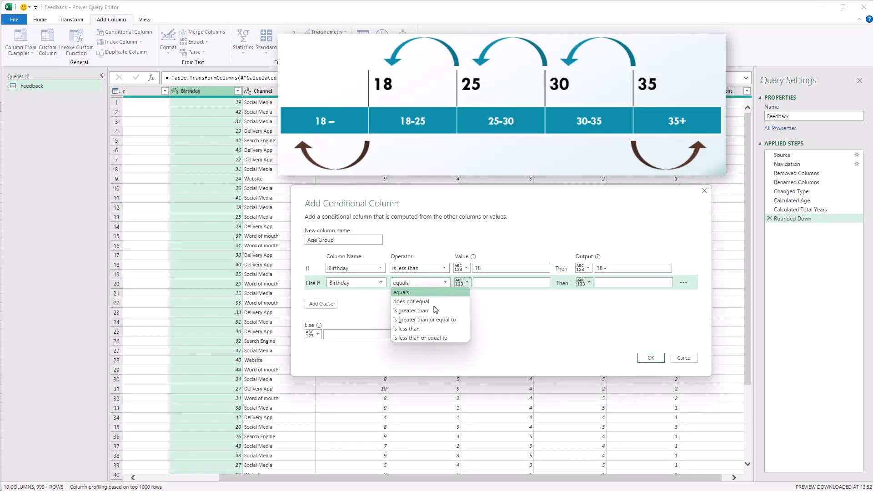
pyautogui.click(432, 329)
pyautogui.click(505, 282)
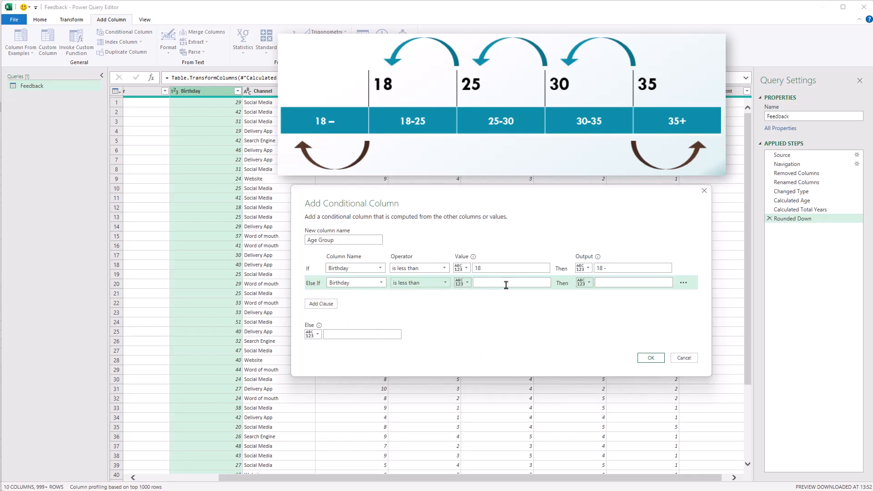
pyautogui.write('25')
pyautogui.click(624, 284)
pyautogui.write('18-25')
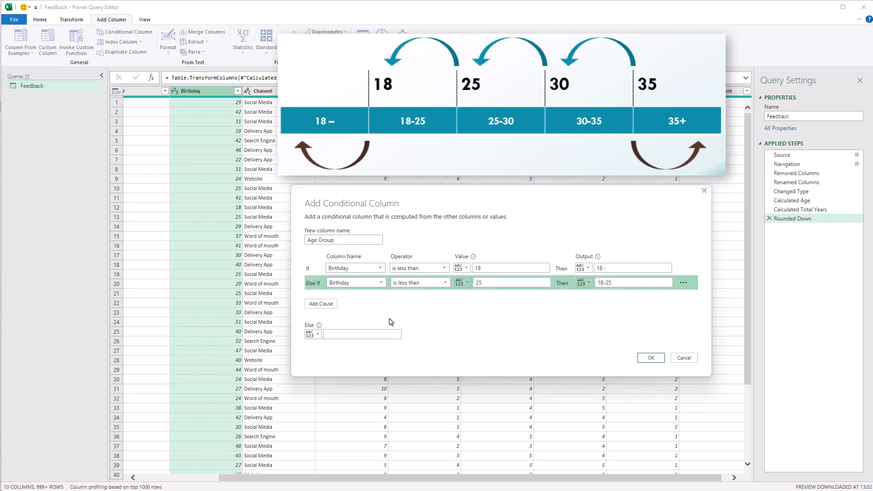
# Add another else-if clause so a Birthday value that is less than 30 outputs 25-30
pyautogui.click(328, 304)
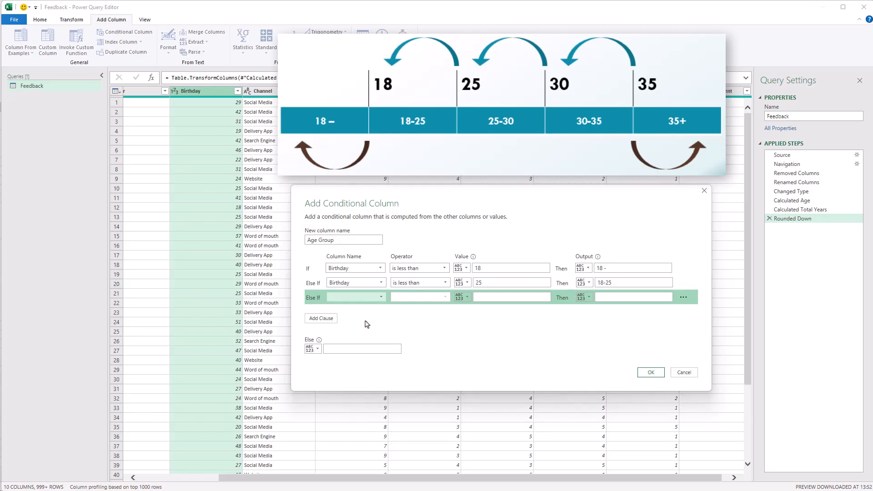
pyautogui.click(381, 297)
pyautogui.click(346, 325)
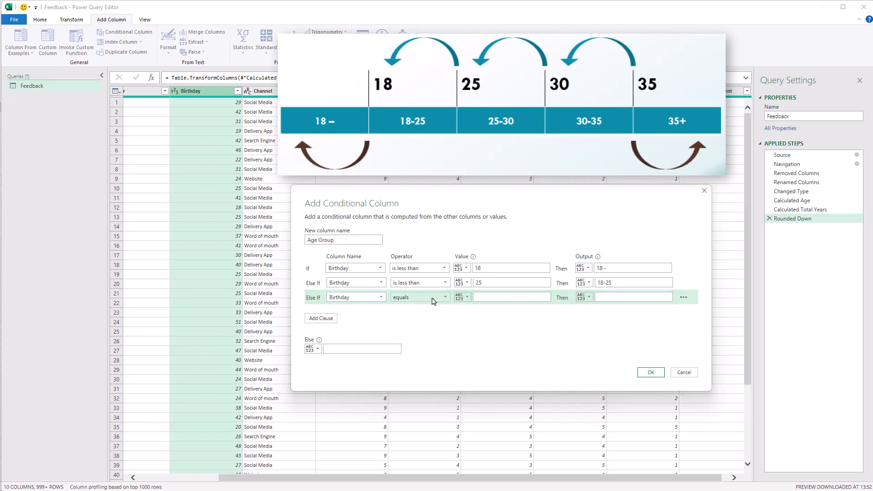
pyautogui.click(432, 298)
pyautogui.click(436, 343)
pyautogui.click(493, 299)
pyautogui.write('30')
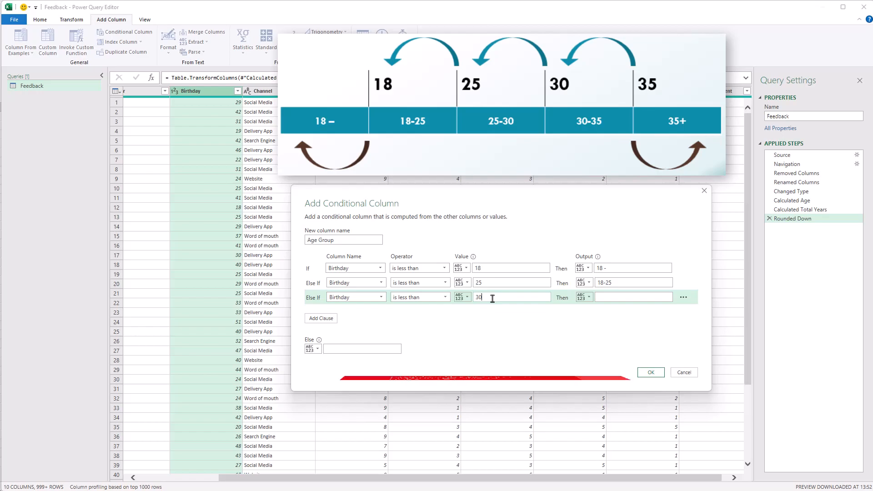
pyautogui.click(608, 297)
pyautogui.write('25-30')
# Set the Else output to "35 +" and create the Age Group column
pyautogui.click(379, 348)
pyautogui.write('35 +')
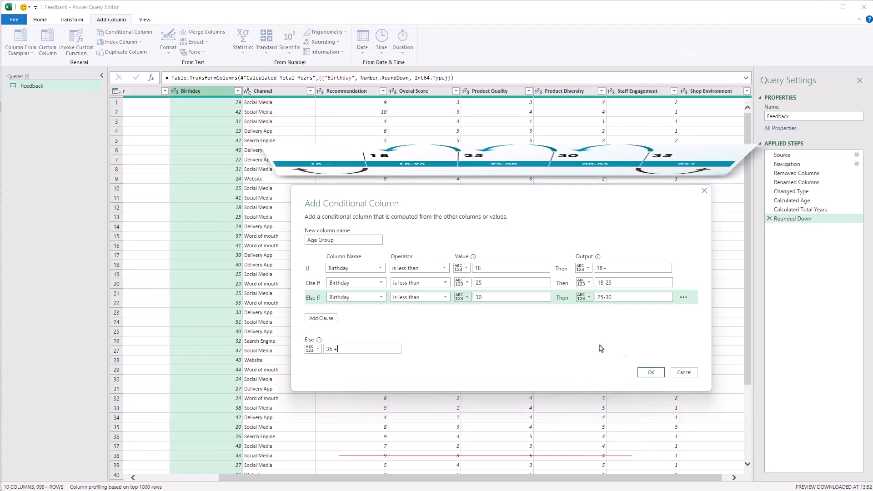
pyautogui.click(651, 372)
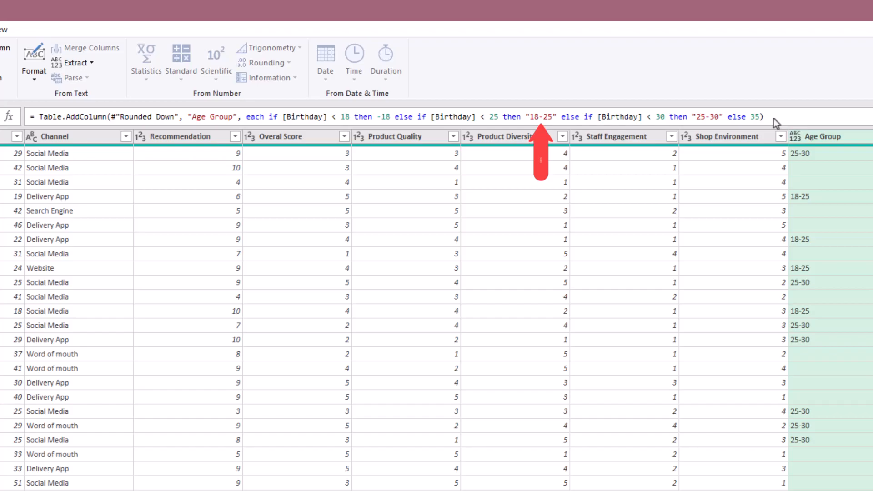
# Edit the Age Group formula so the under-18 condition returns the quoted text "18 -"
pyautogui.click(770, 117)
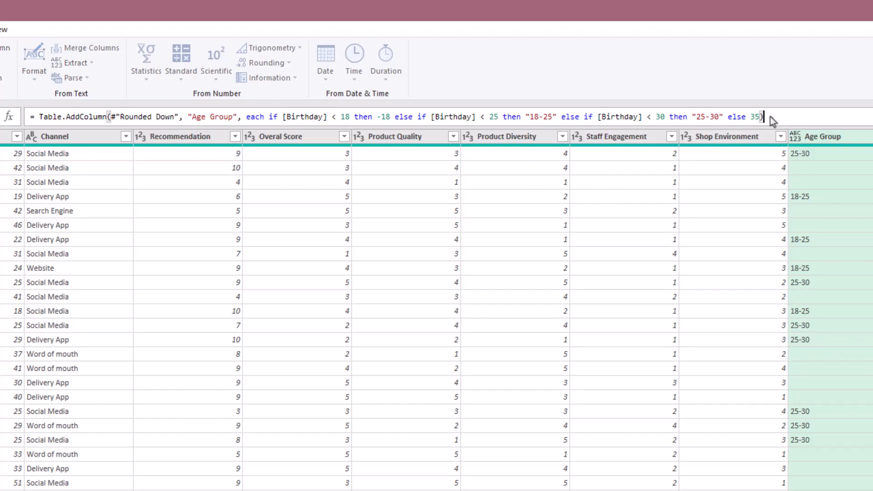
pyautogui.click(376, 117)
pyautogui.press('Delete')
pyautogui.write('"')
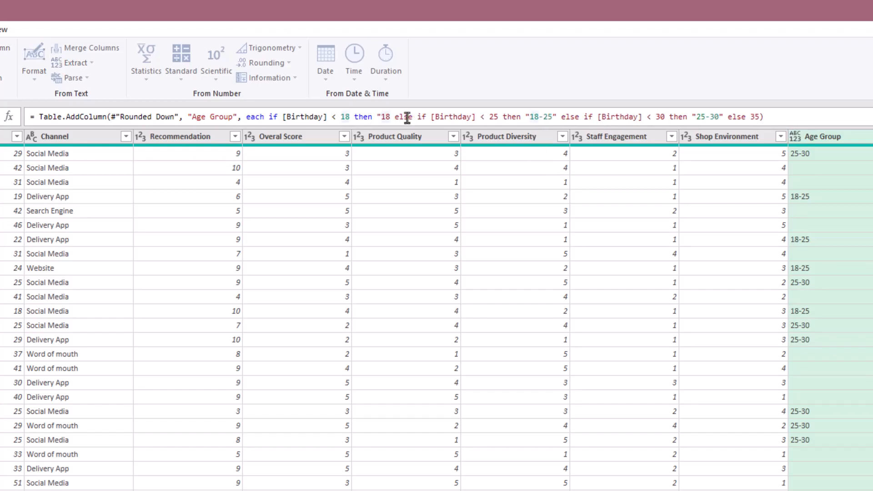
pyautogui.write(' -"')
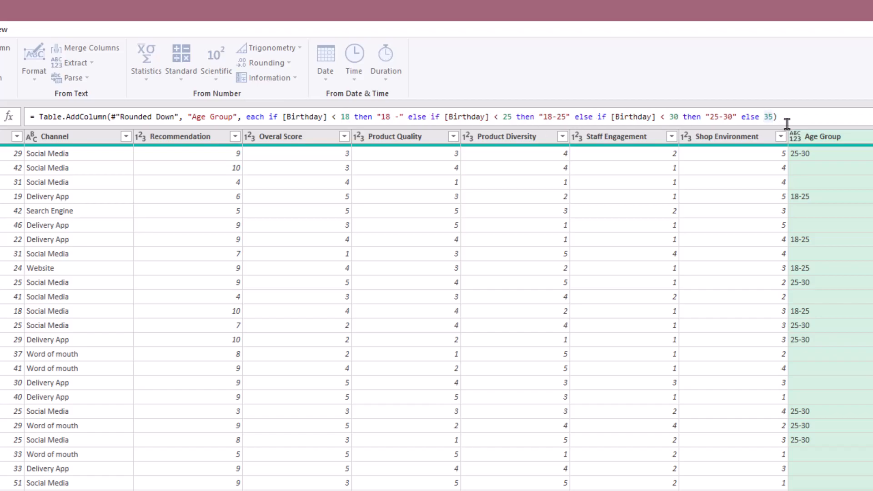
# Change the final else result in the Age Group formula to the quoted text "35 +" and apply the formula
pyautogui.write('"')
pyautogui.press('Right')
pyautogui.press('Right')
pyautogui.write('+')
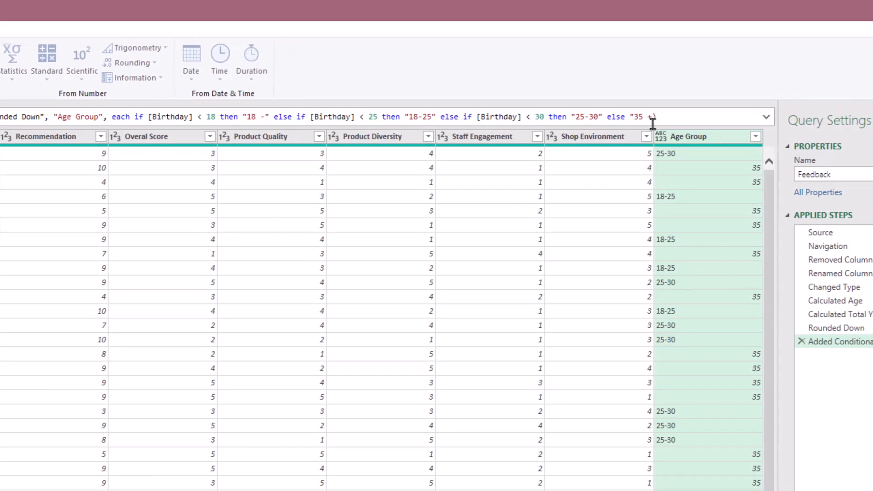
pyautogui.write('"')
pyautogui.press('Return')
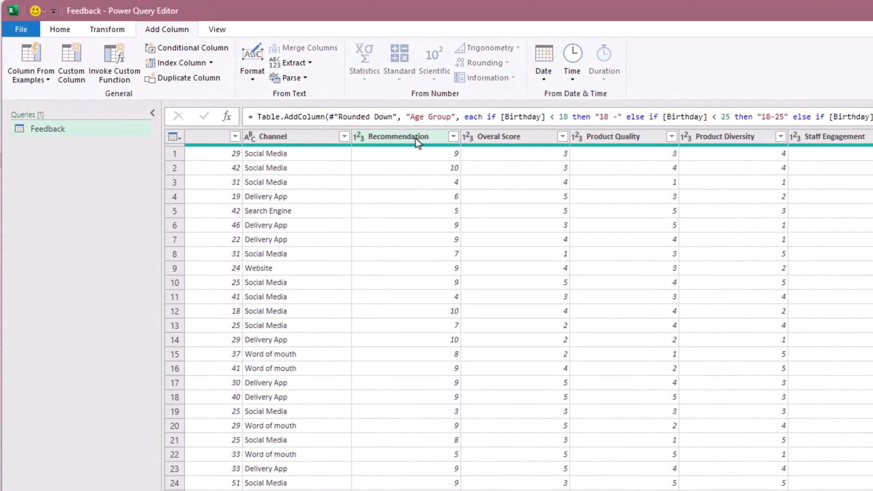
# Start another conditional column with the Recommendation column selected and name it NPS
pyautogui.click(416, 138)
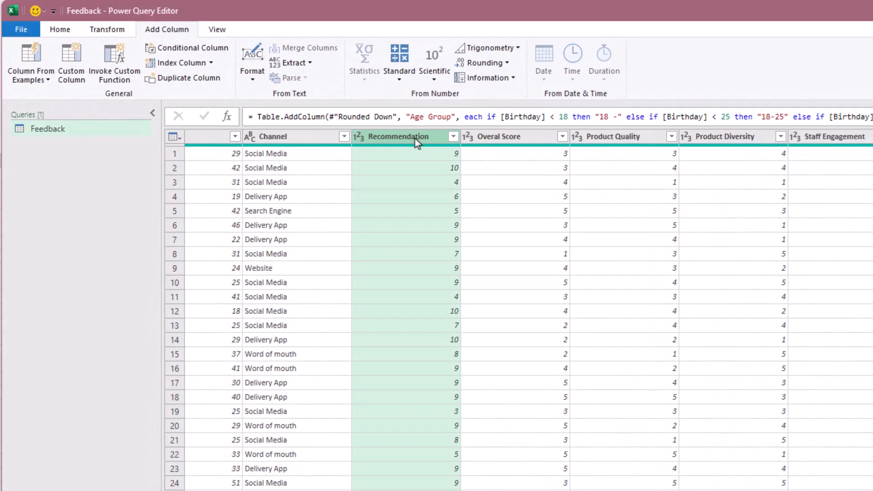
pyautogui.click(207, 47)
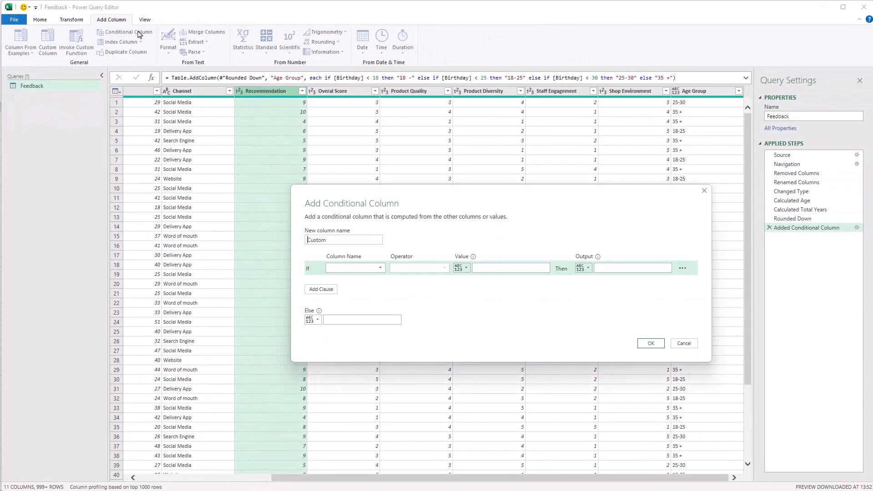
pyautogui.hotkey('ctrl', 'a')
pyautogui.write('NP')
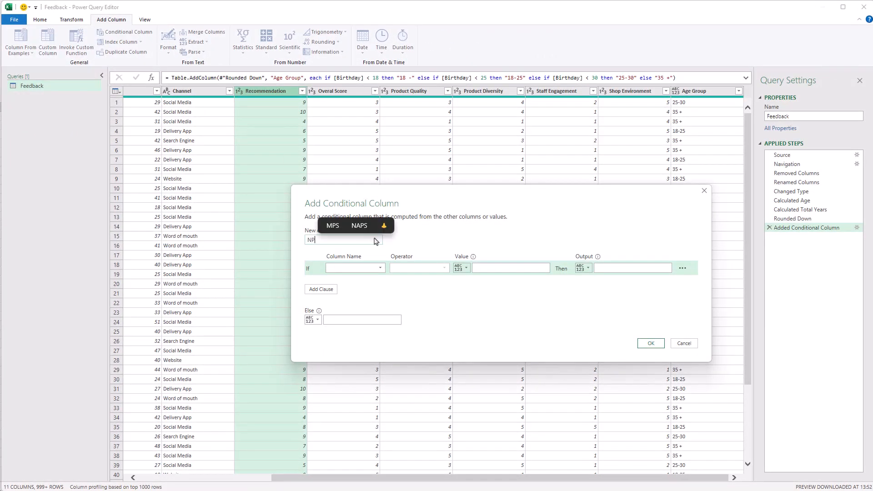
pyautogui.write('S')
# Set the first NPS rule so a Recommendation value that is less than 6 outputs Detractor
pyautogui.click(377, 268)
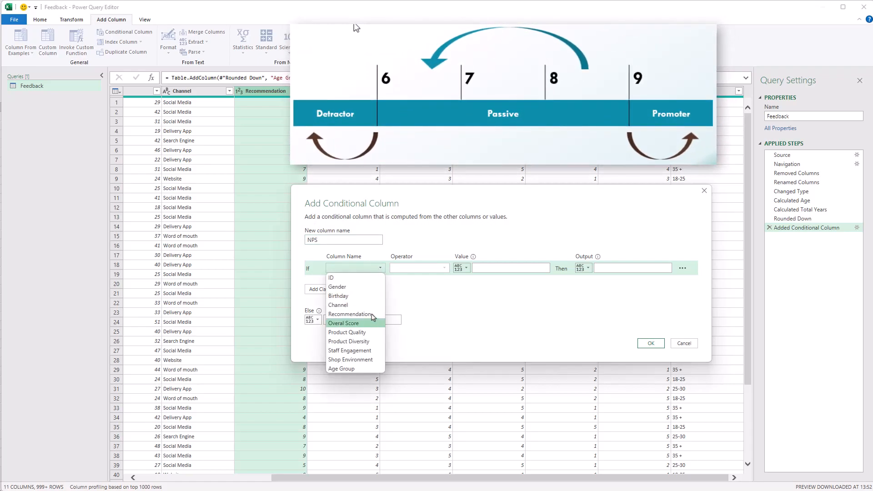
pyautogui.click(359, 314)
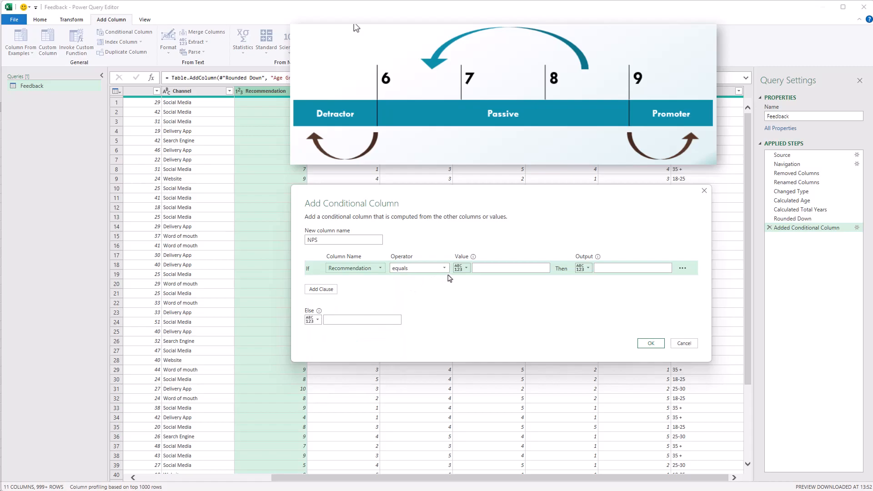
pyautogui.click(443, 269)
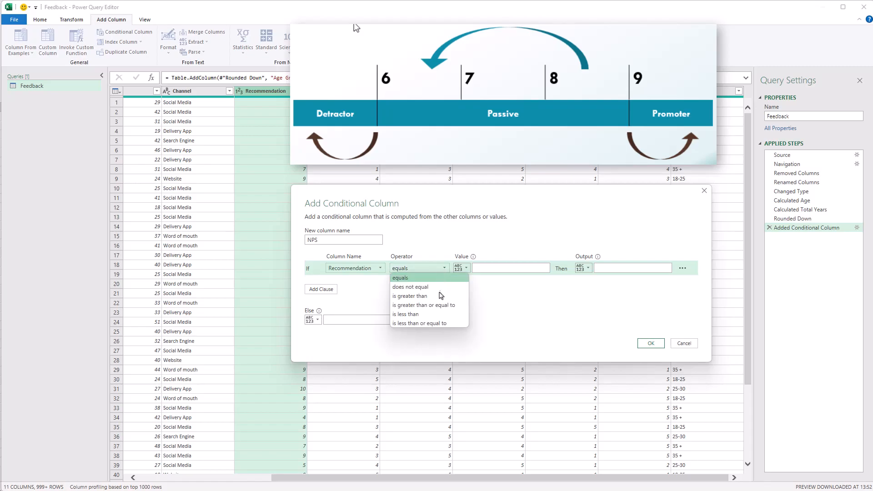
pyautogui.click(450, 315)
pyautogui.click(492, 267)
pyautogui.write('6')
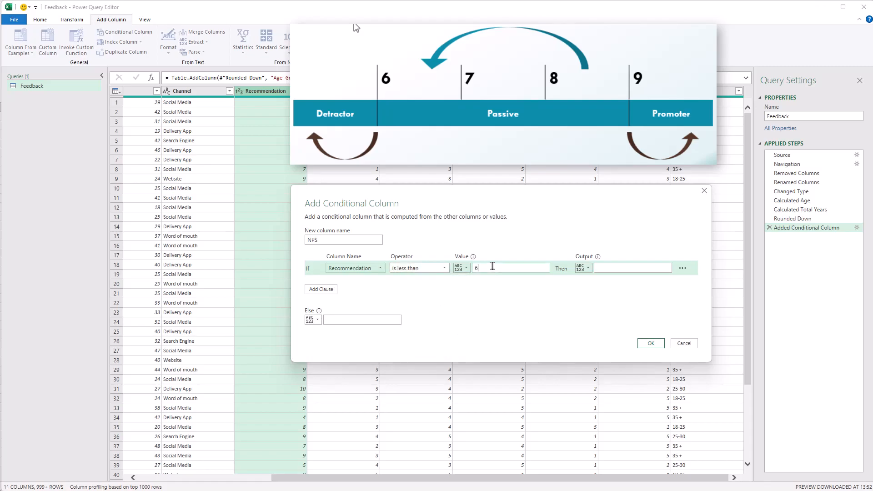
pyautogui.click(651, 269)
pyautogui.write('D')
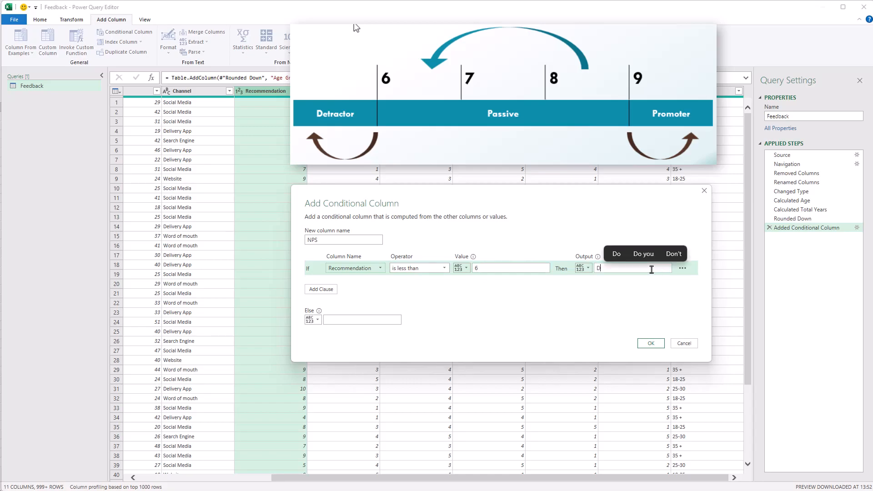
pyautogui.write('etractor')
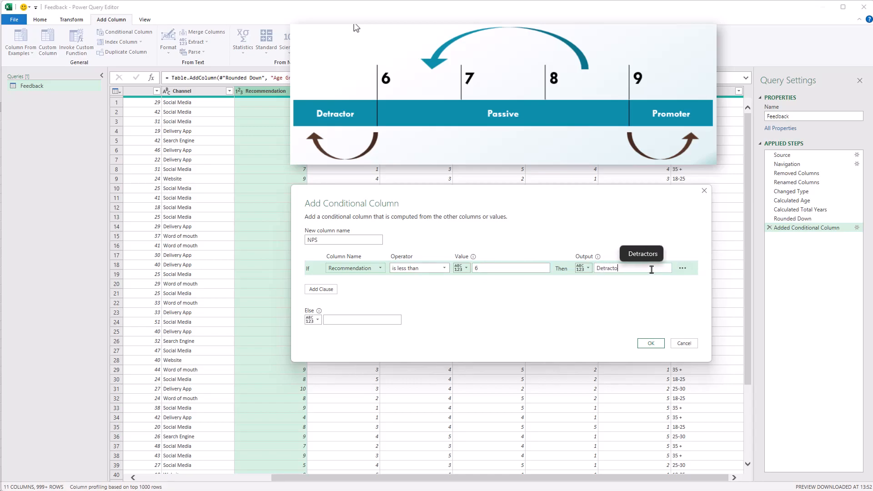
# Add an else-if NPS rule that outputs Promoter when Recommendation is greater than 9, and set the else output to Passive
pyautogui.click(326, 291)
pyautogui.click(382, 284)
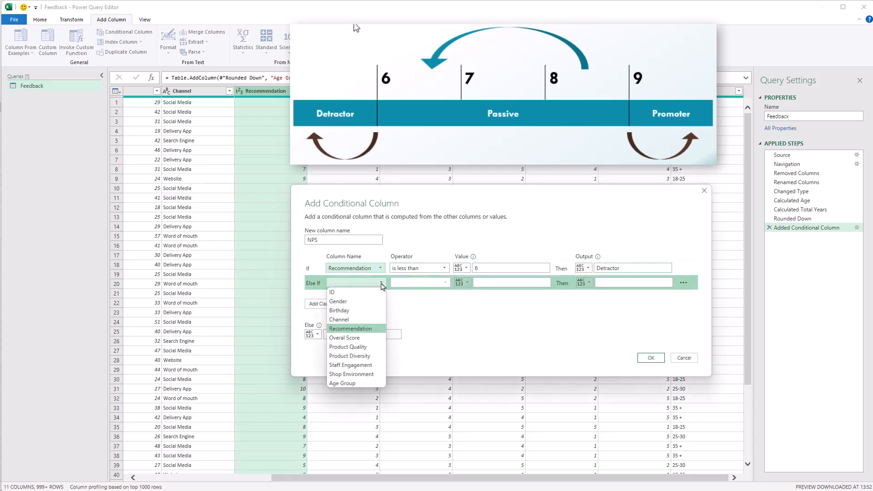
pyautogui.click(369, 329)
pyautogui.click(439, 285)
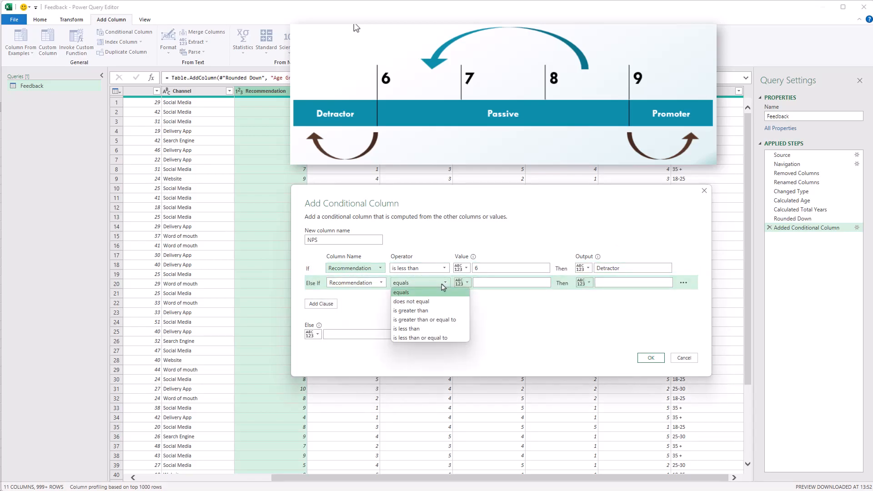
pyautogui.click(436, 312)
pyautogui.click(499, 284)
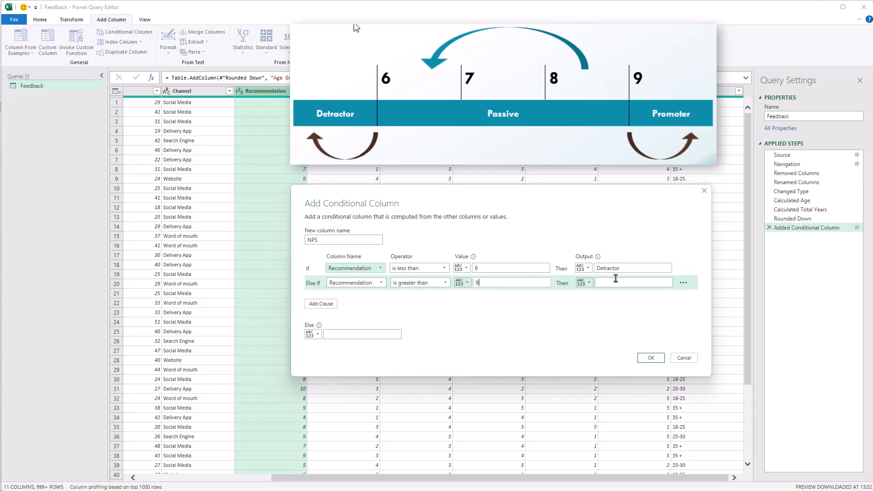
pyautogui.write('Promoter')
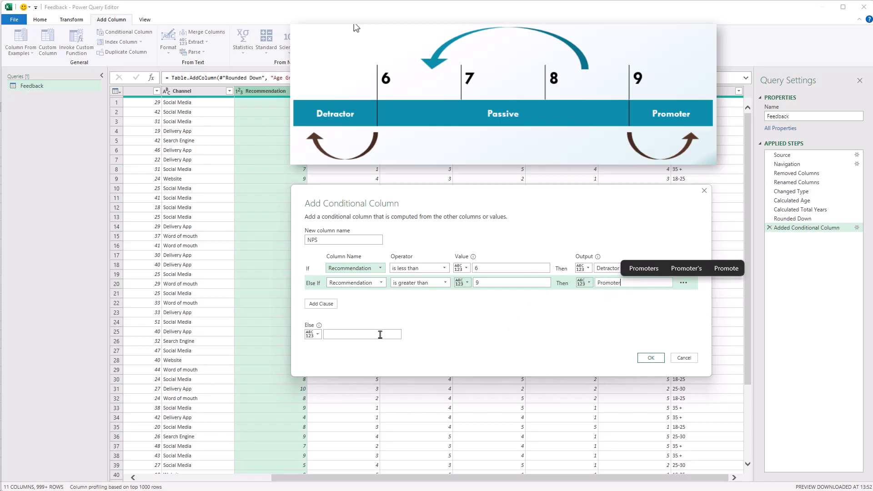
pyautogui.click(380, 334)
pyautogui.write('Passive')
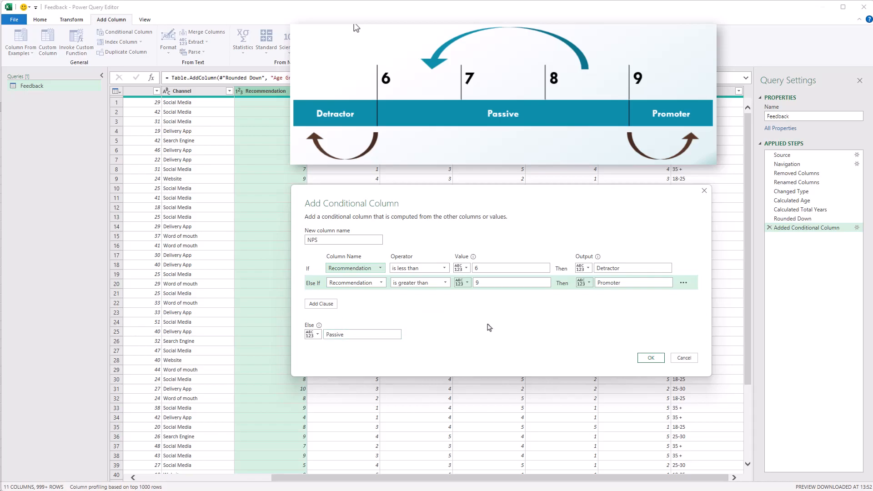
# Change the NPS rule operators to less than or equal to 6 and greater than or equal to 9, and create the column
pyautogui.click(444, 269)
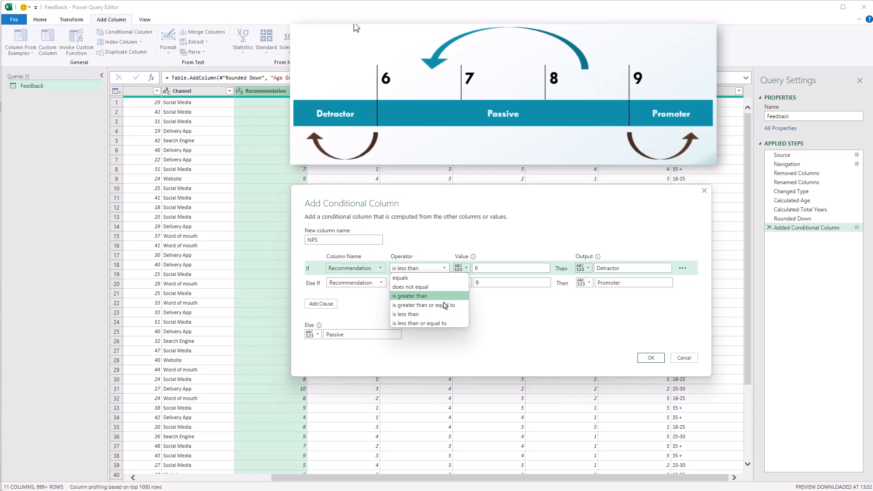
pyautogui.click(437, 323)
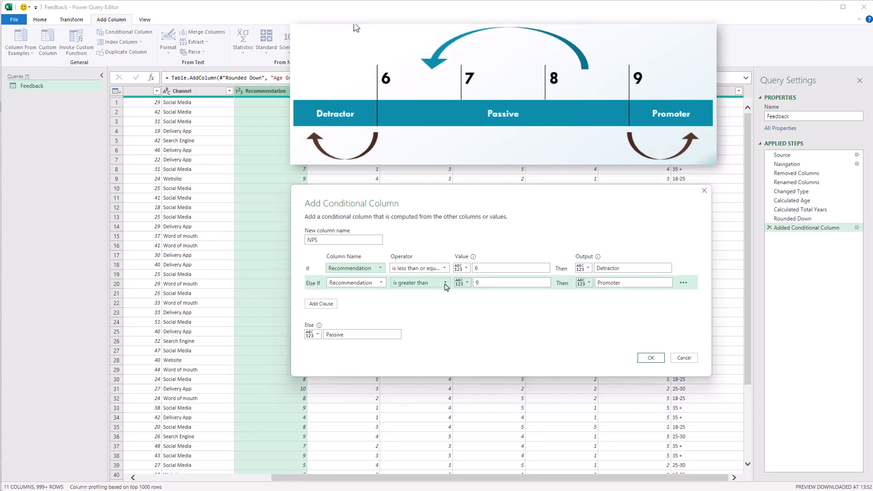
pyautogui.click(445, 285)
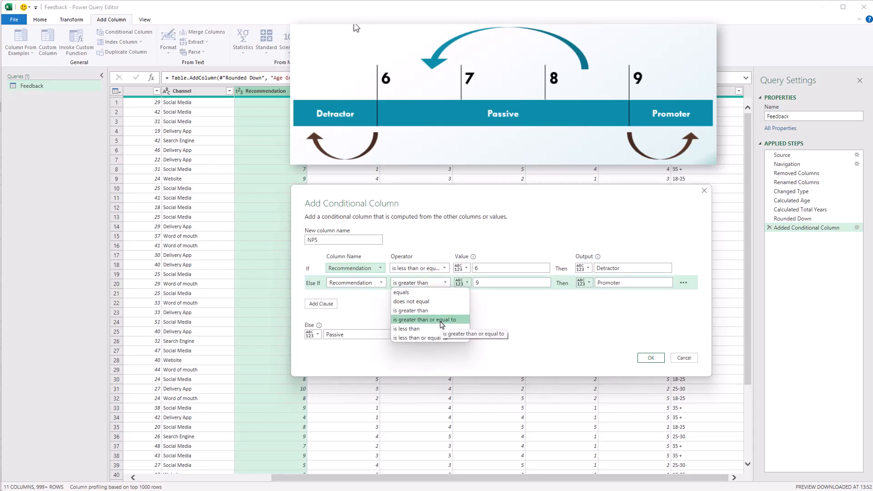
pyautogui.click(440, 321)
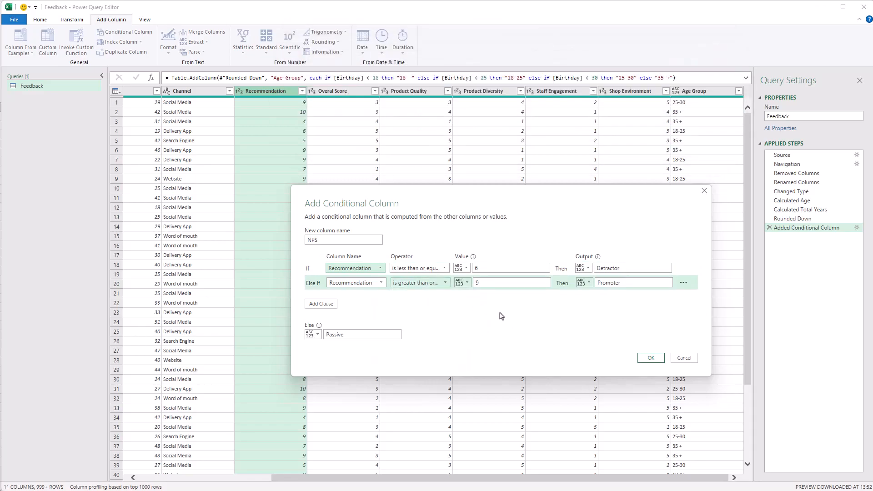
pyautogui.click(652, 358)
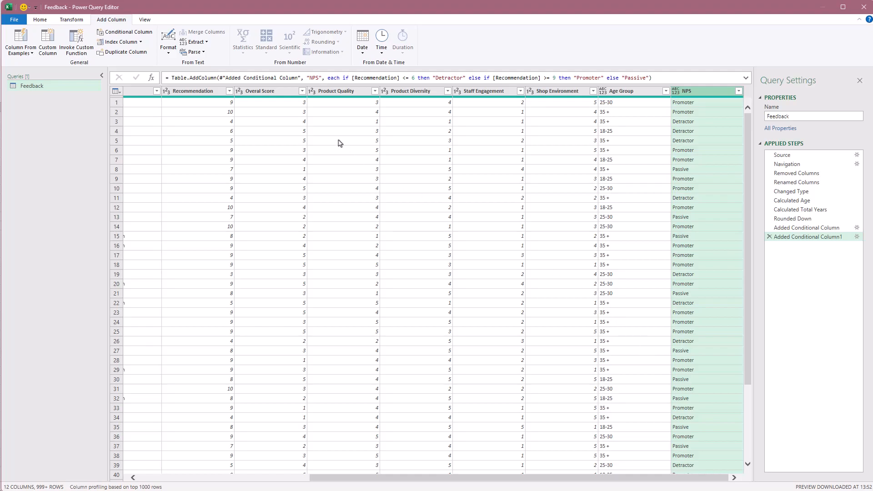
# Start another conditional column with the Overal Score column selected and name it CSAT
pyautogui.click(295, 93)
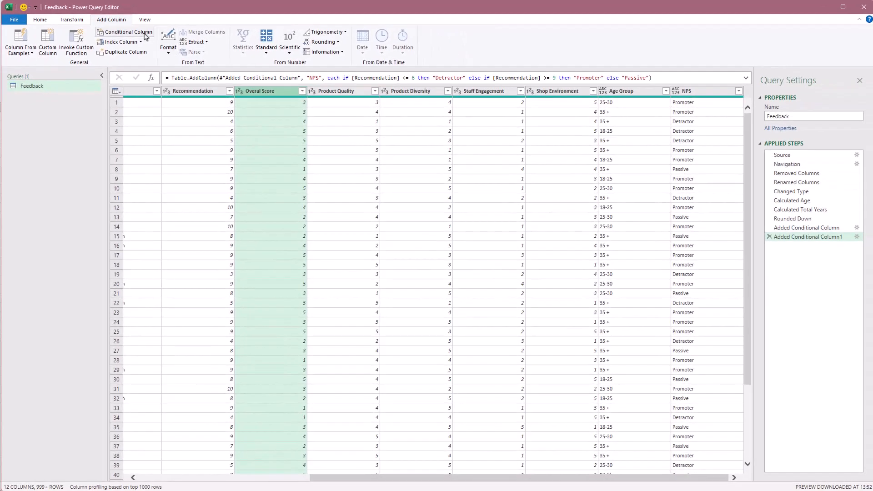
pyautogui.click(145, 36)
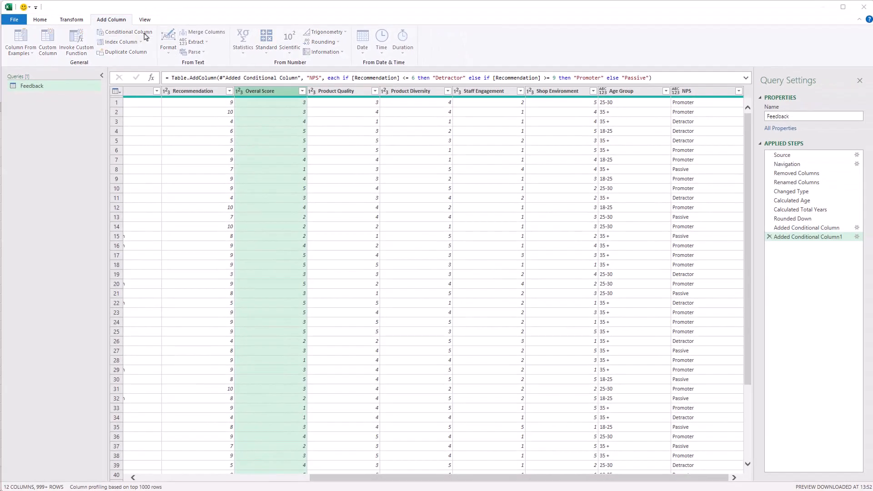
pyautogui.doubleClick(348, 238)
pyautogui.write('CSAT')
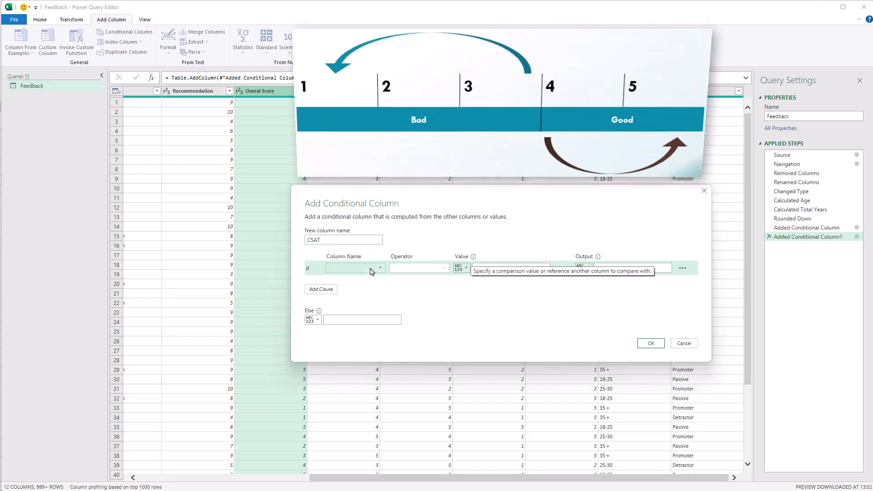
# Set the CSAT rule so an Overal Score value that is greater than or equal to 4 outputs Good
pyautogui.click(371, 270)
pyautogui.click(381, 323)
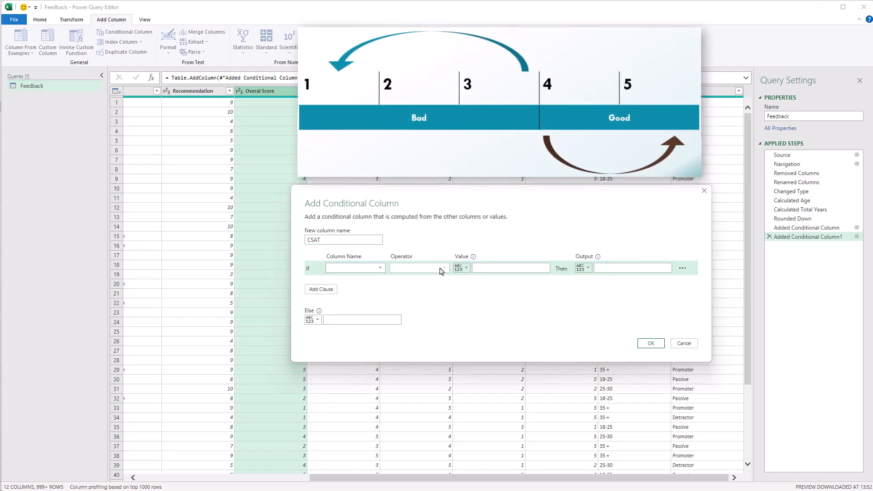
pyautogui.click(441, 271)
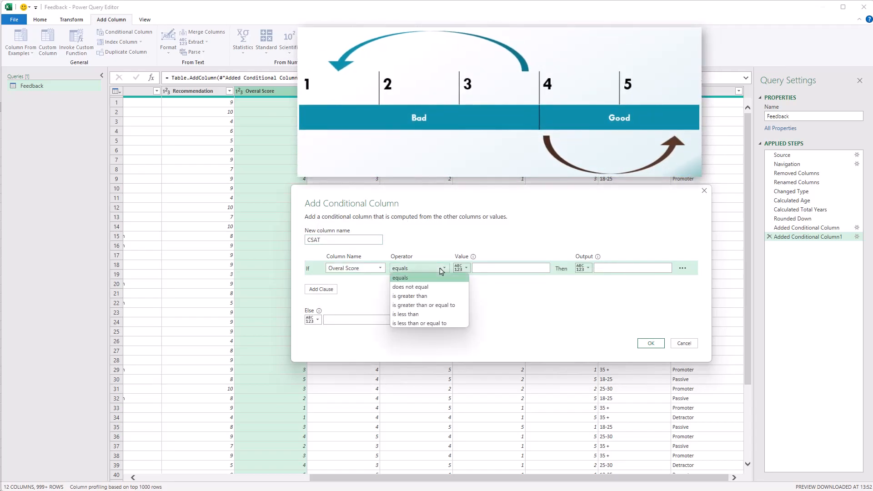
pyautogui.click(437, 305)
pyautogui.click(505, 270)
pyautogui.click(601, 269)
pyautogui.write('Goo')
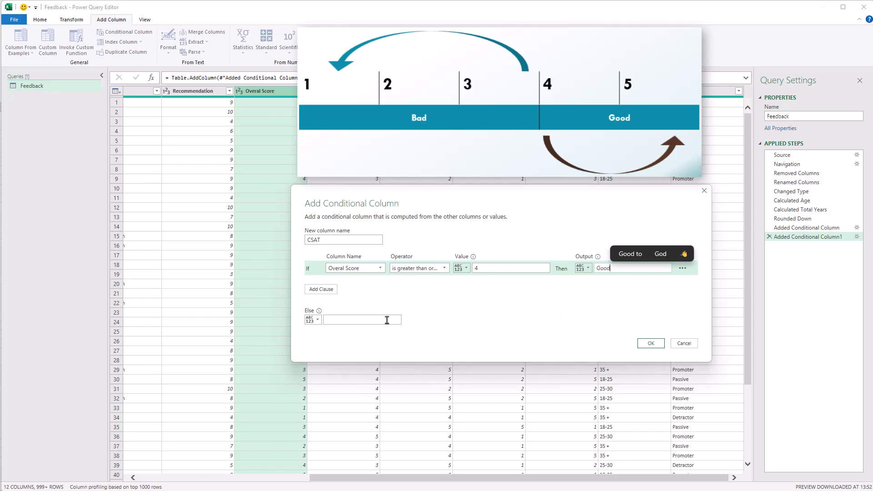
pyautogui.write('d')
# Set the else output of the CSAT column to Bad and create the column
pyautogui.click(387, 320)
pyautogui.write('Bas')
pyautogui.press('BackSpace')
pyautogui.press('BackSpace')
pyautogui.write('ad')
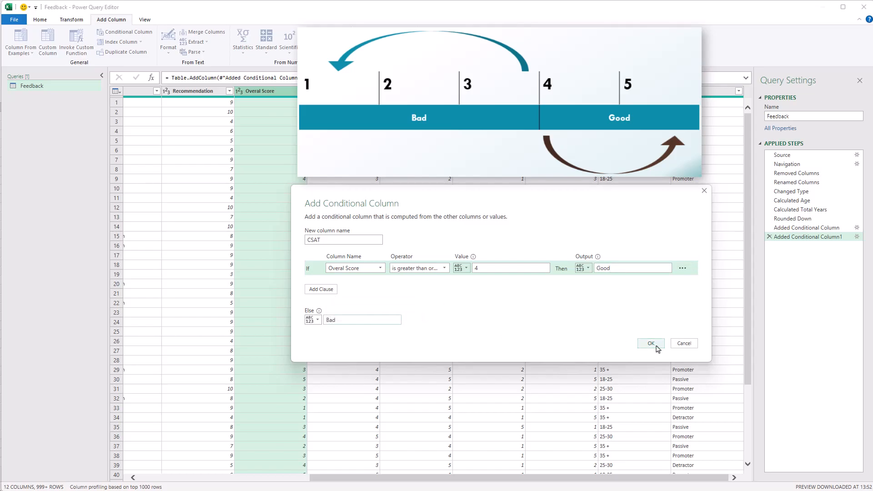
pyautogui.click(656, 346)
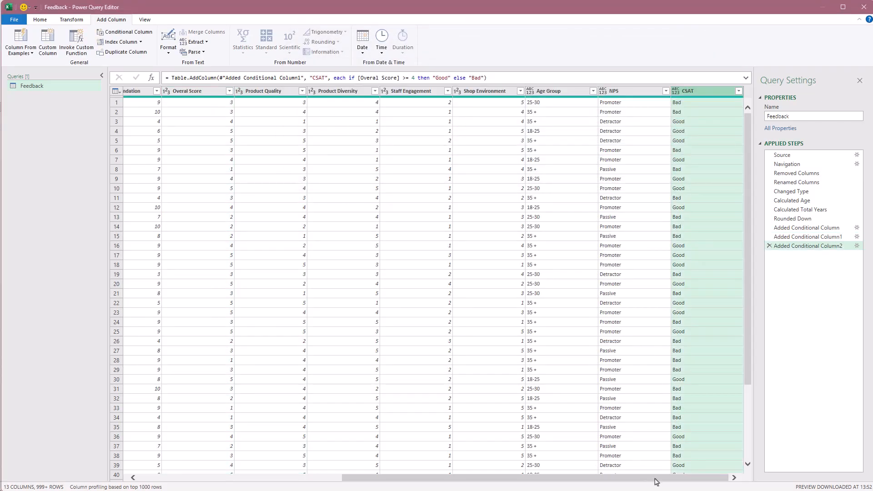
# Remove the Birthday, Recommendation and Overal Score columns from the Feedback query
pyautogui.moveTo(656, 479); pyautogui.dragTo(603, 478)
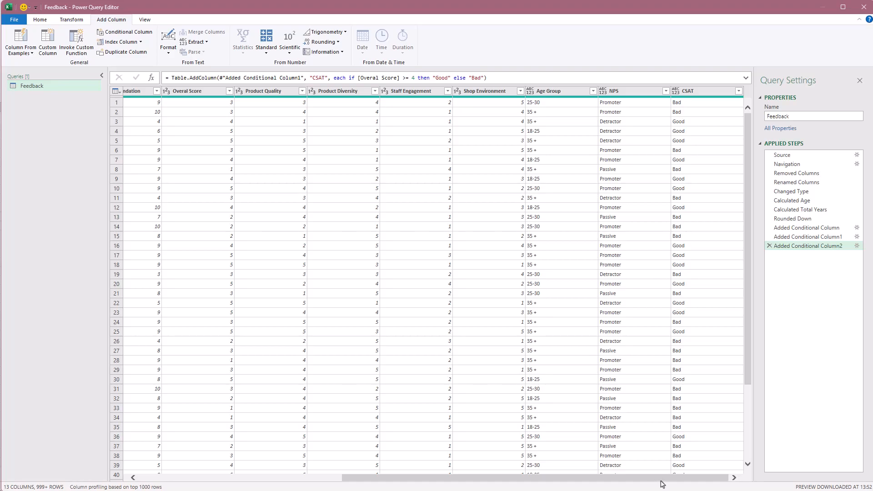
pyautogui.moveTo(662, 479); pyautogui.dragTo(473, 479)
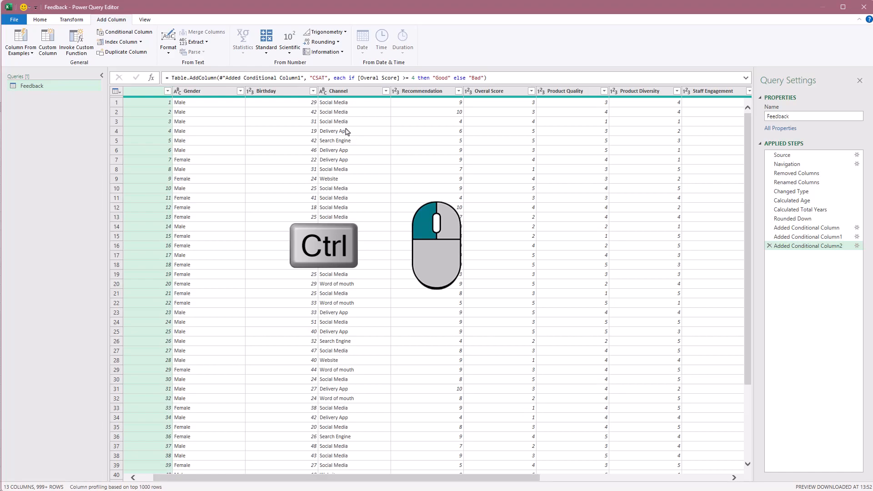
pyautogui.click(275, 92)
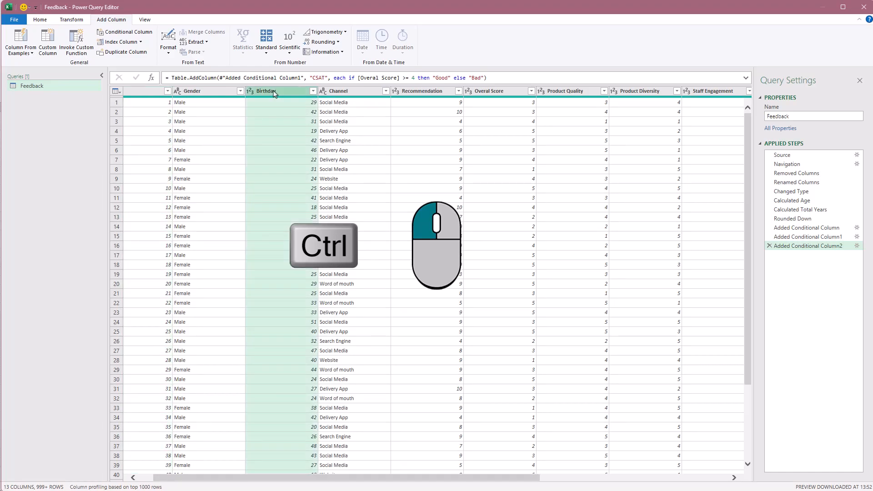
pyautogui.keyDown('ctrl'); pyautogui.click(396, 93); pyautogui.keyUp('ctrl')
pyautogui.keyDown('ctrl'); pyautogui.click(489, 92); pyautogui.keyUp('ctrl')
pyautogui.press('Delete')
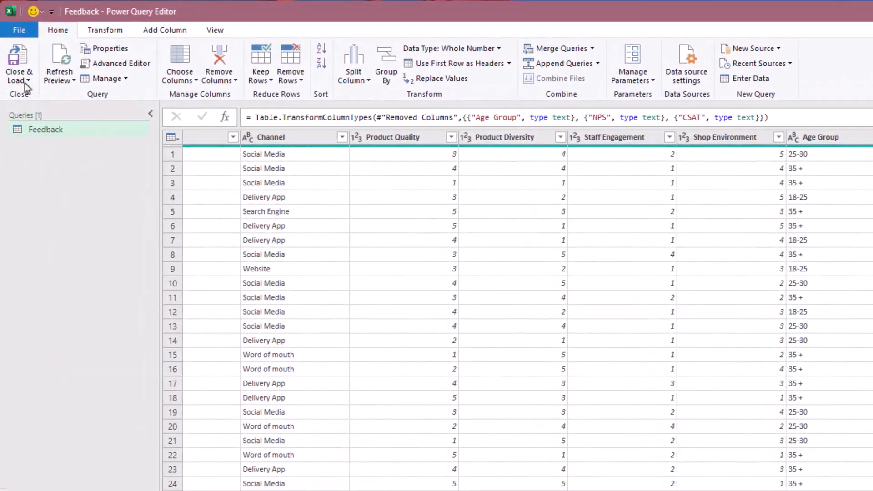
# Close the query editor and load the Feedback query as a table into the existing worksheet at cell A1
pyautogui.click(24, 82)
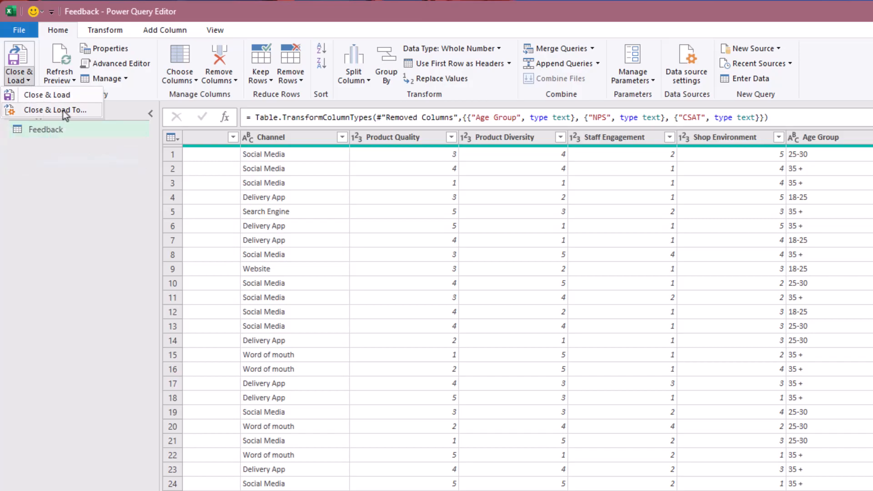
pyautogui.click(83, 113)
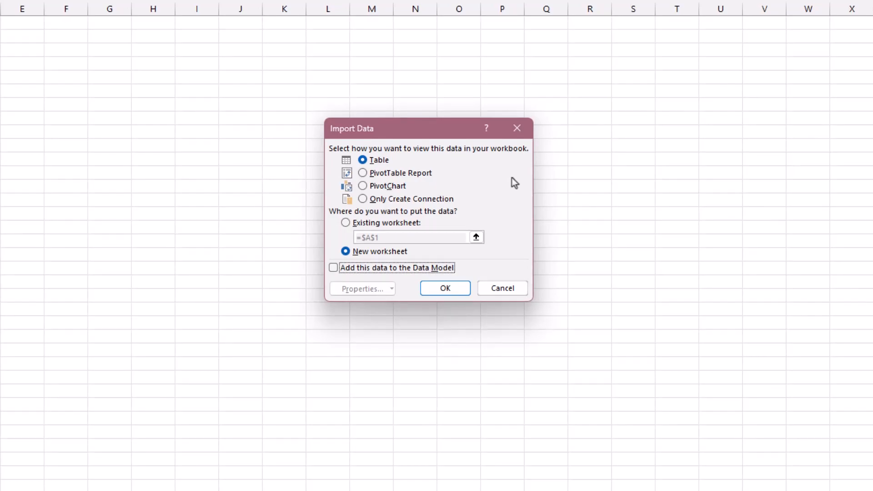
pyautogui.click(376, 163)
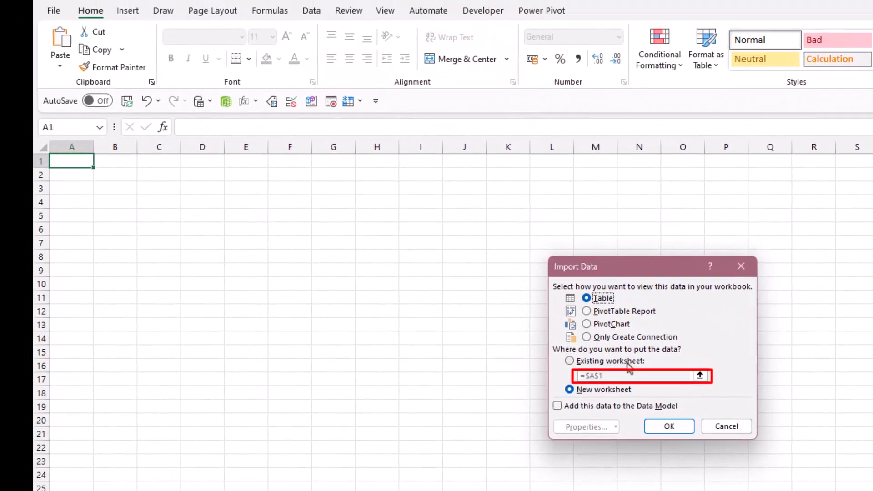
pyautogui.click(628, 364)
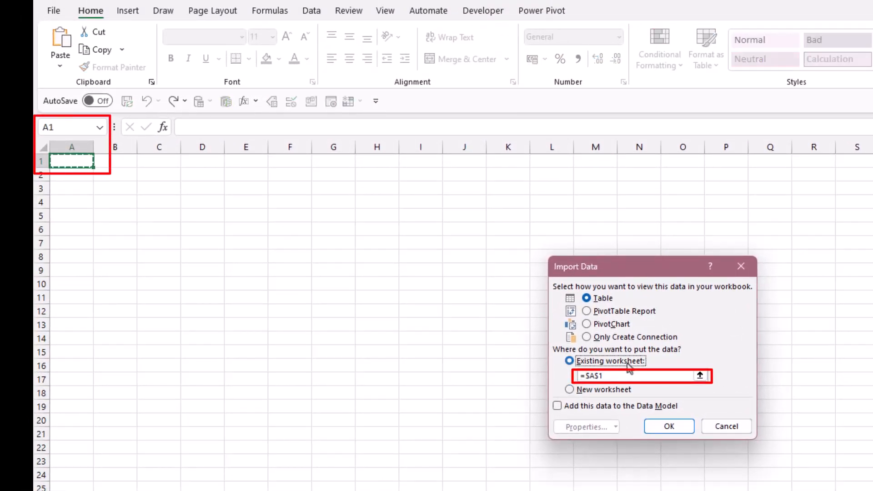
pyautogui.click(677, 431)
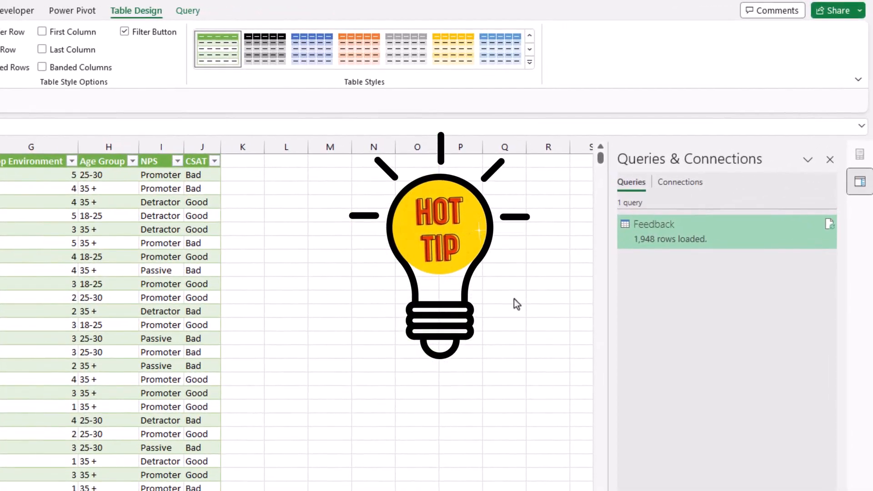
# Open the load destination settings of the Feedback query from the workbook's query list
pyautogui.rightClick(680, 233)
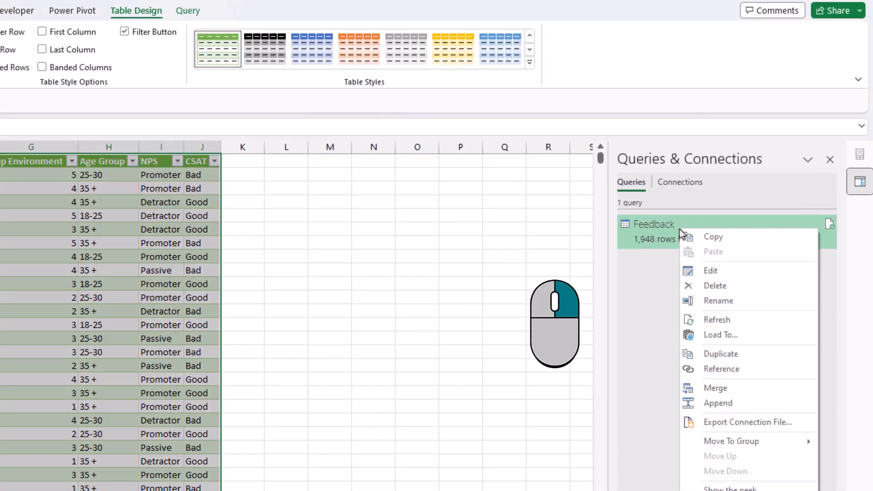
pyautogui.click(753, 336)
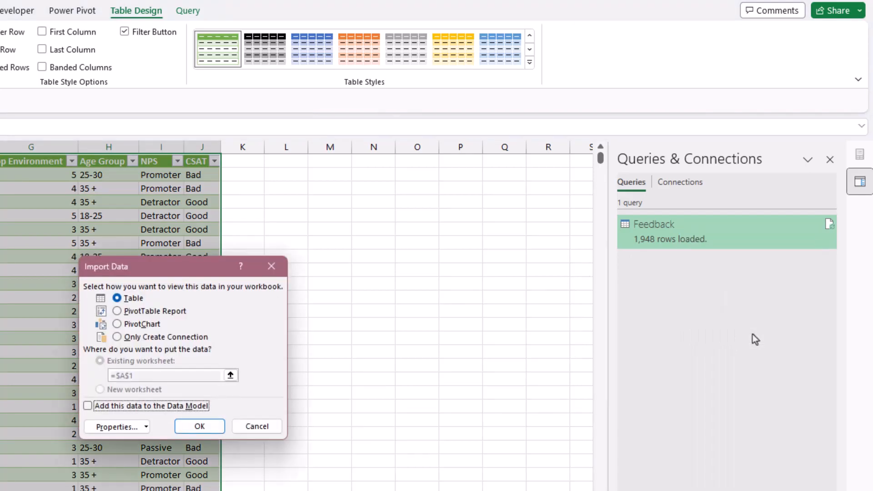